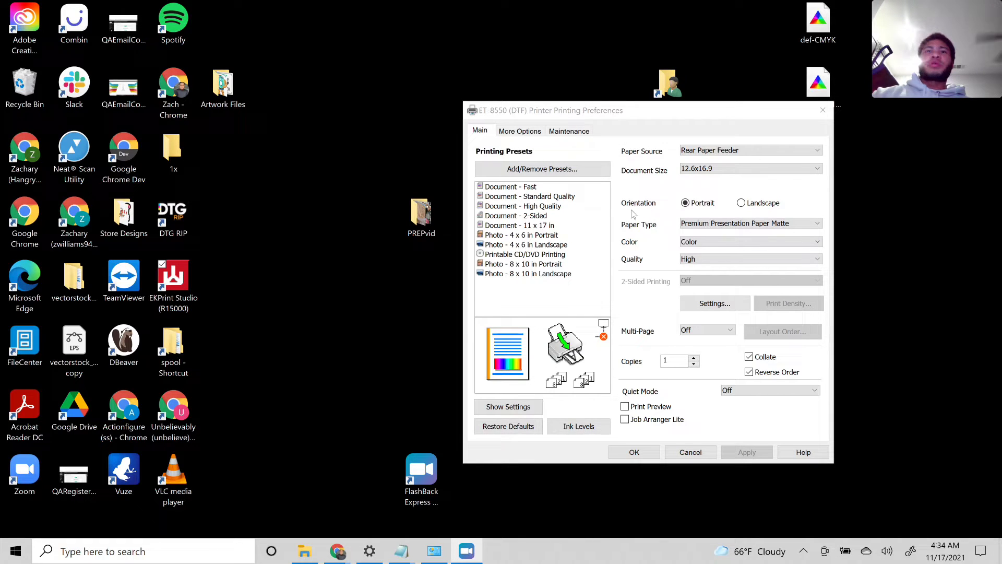
Step: Launch EKPrint Studio from its R15000 desktop shortcut, leaving the printer preferences open
double_click(175, 277)
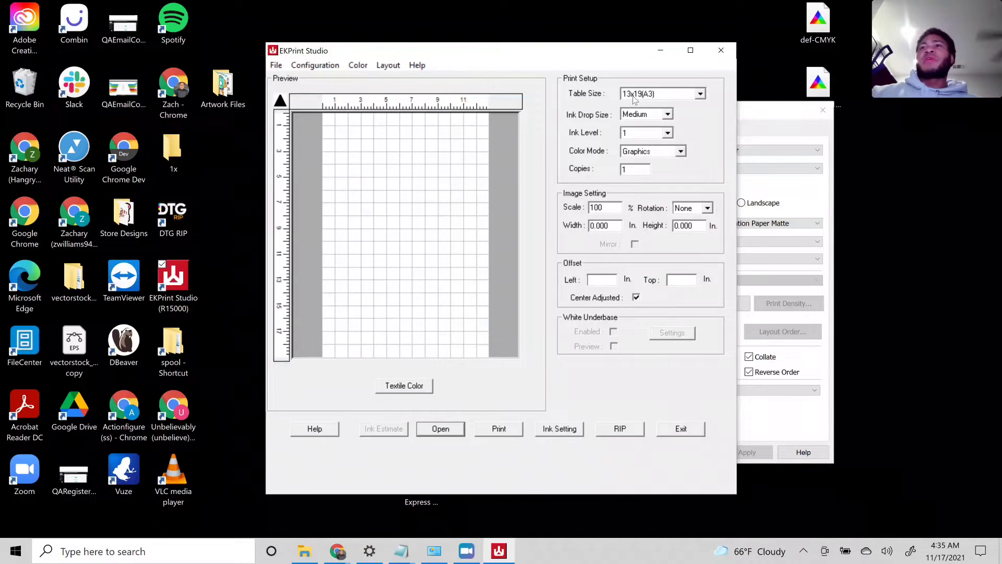
Step: Review the Table Size list, keep 13x19(A3), and minimize EKPrint Studio
click(634, 97)
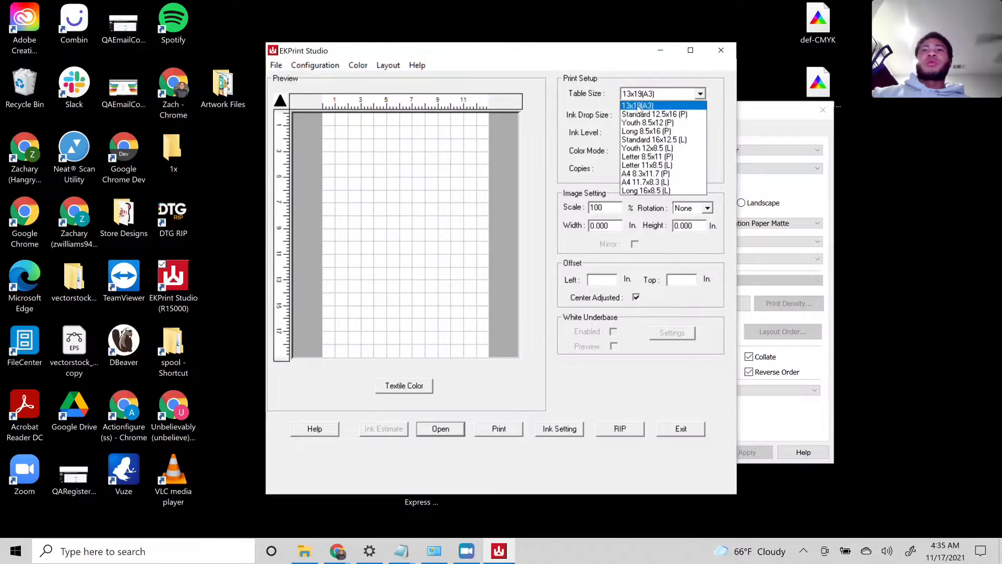
click(637, 106)
click(661, 50)
mouse_move(403, 554)
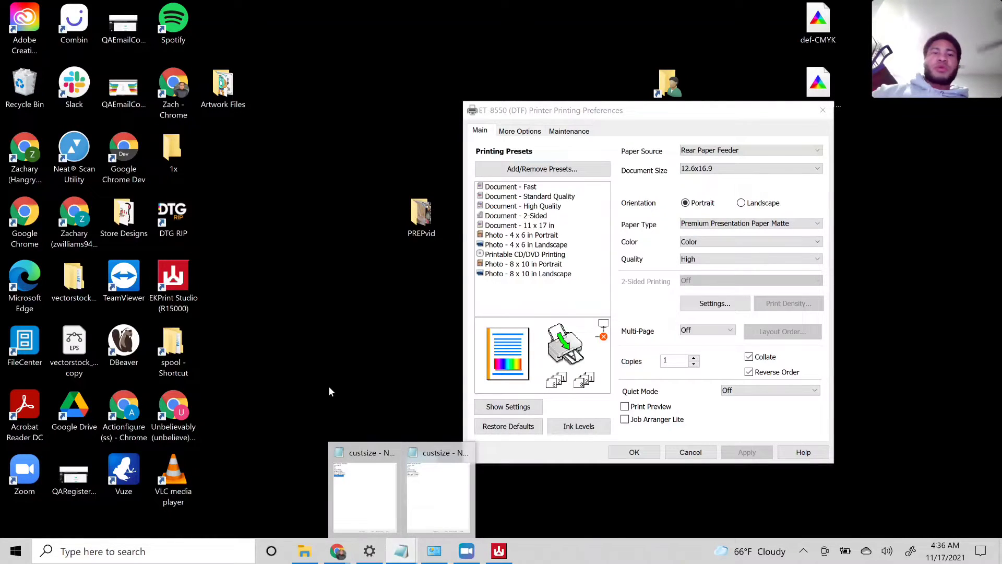
Step: Bring the 13x19(A3) custsize file forward in Notepad and move it beside the printer preferences
click(365, 478)
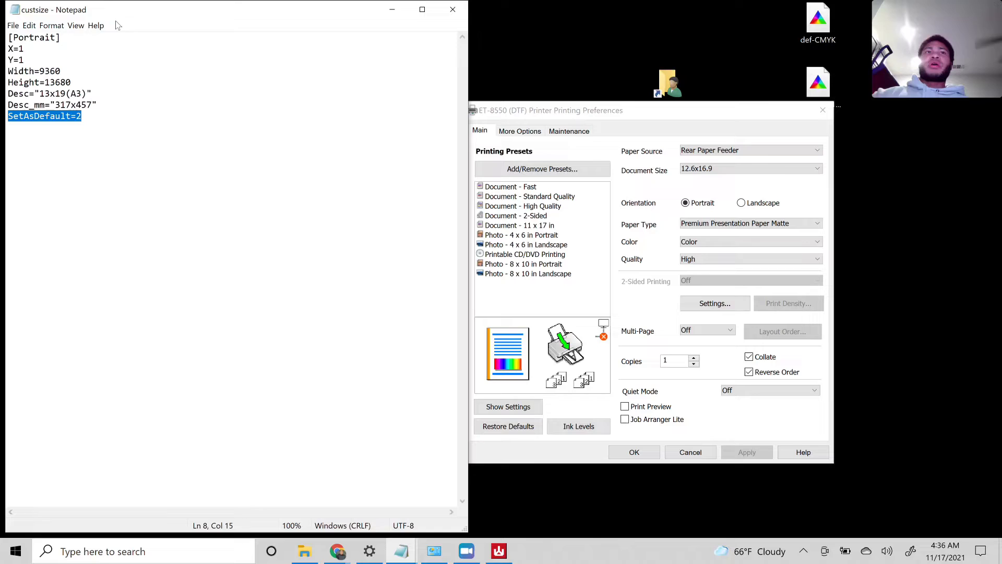
drag(118, 16, 335, 43)
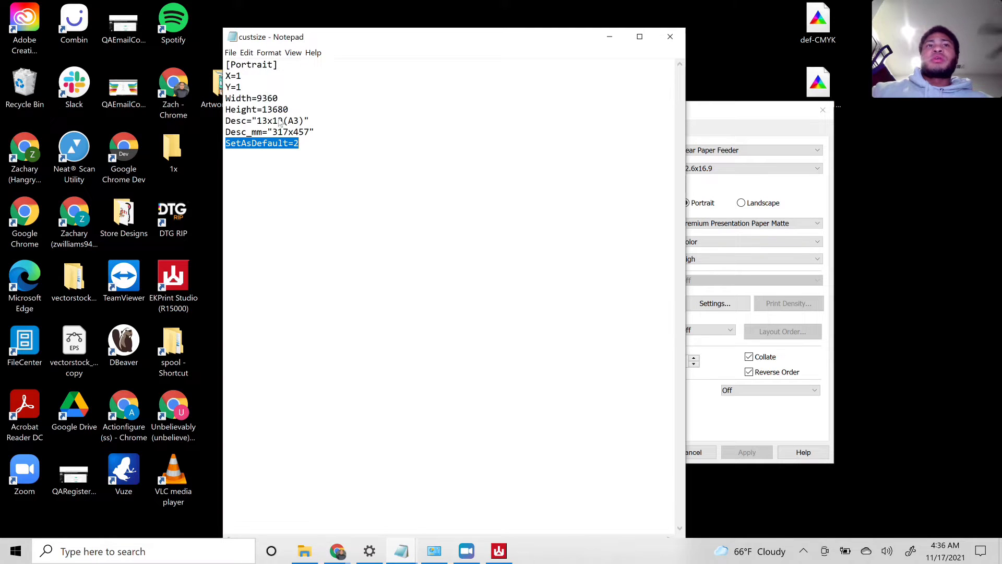
click(230, 53)
click(242, 116)
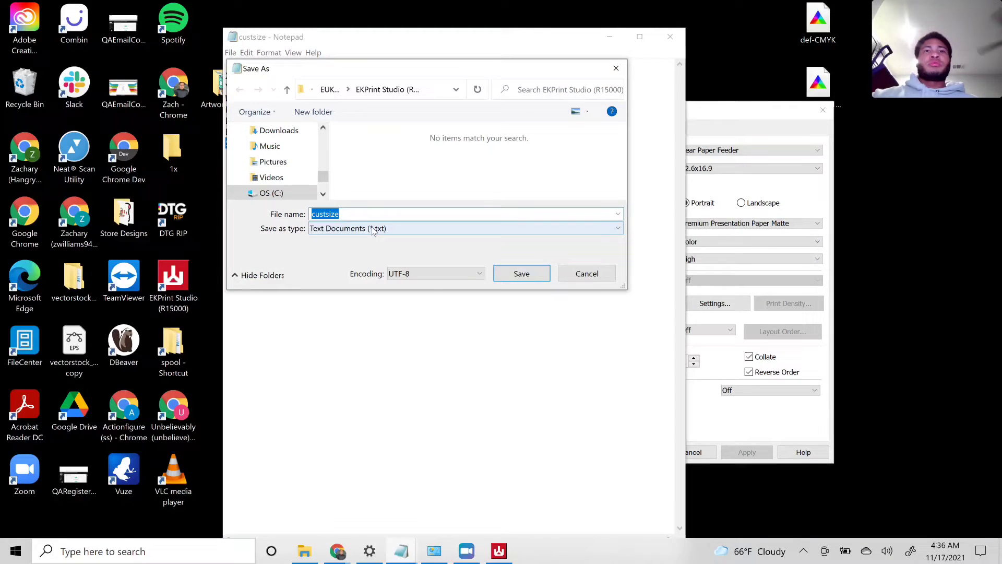
click(349, 208)
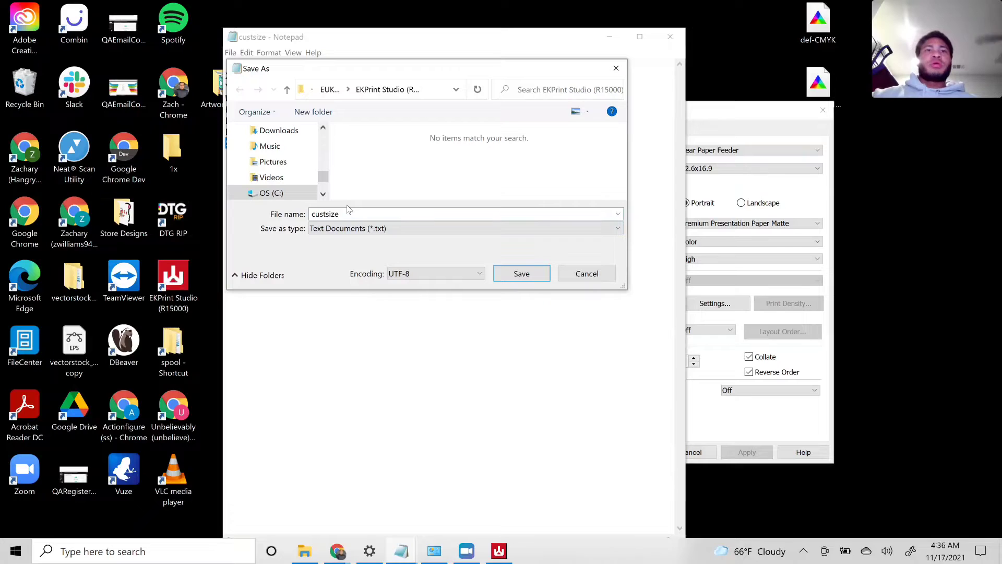
text(.)
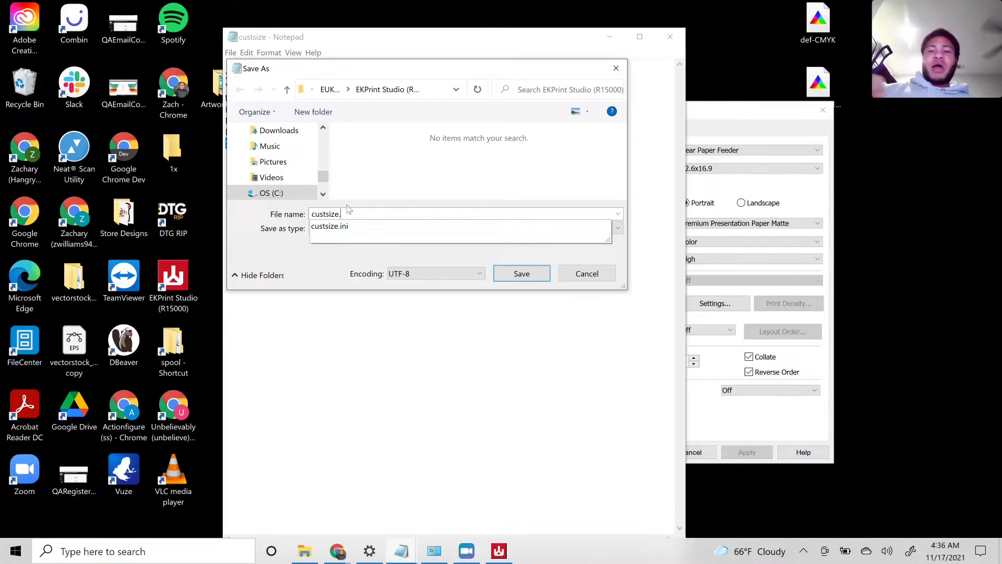
text(ini)
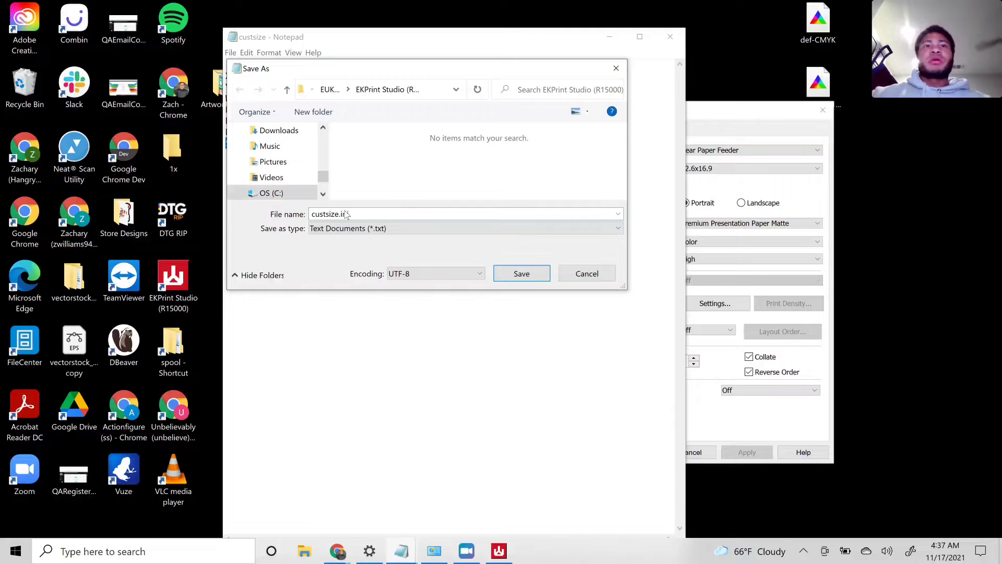
click(597, 276)
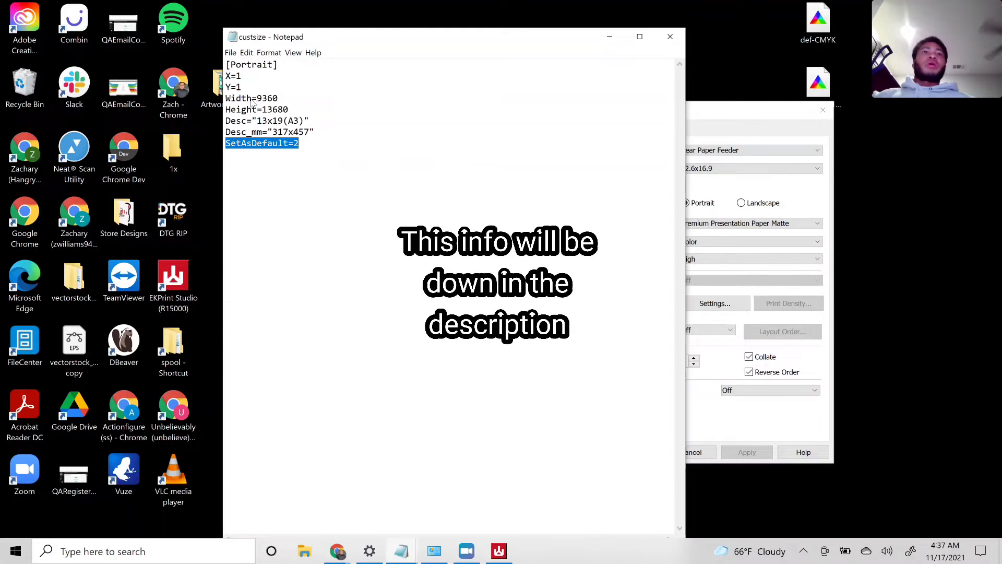
Step: Shift the printer preferences window right and start a new line below SetAsDefault=2
drag(289, 110, 258, 107)
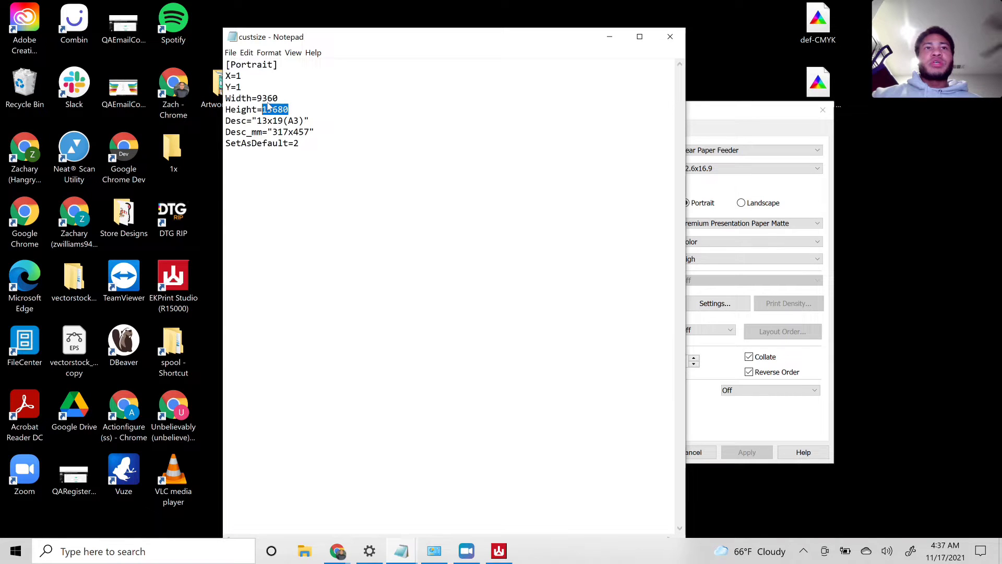
click(343, 135)
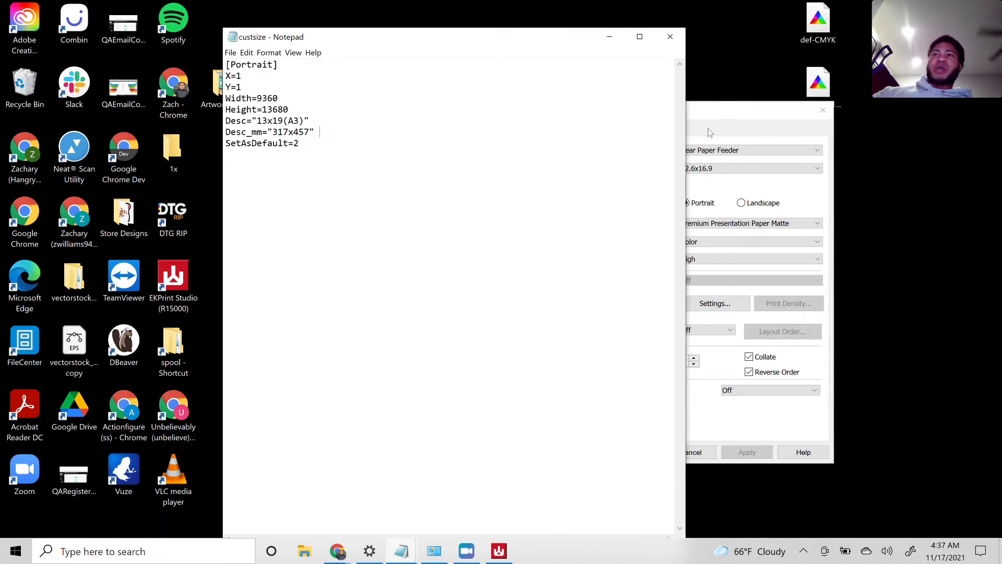
click(722, 110)
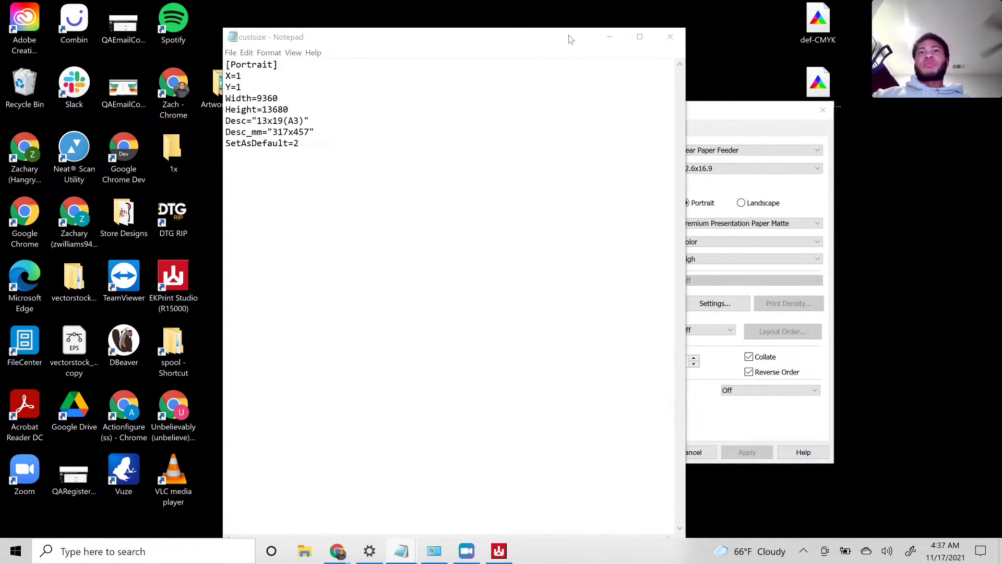
drag(568, 36, 486, 31)
click(367, 135)
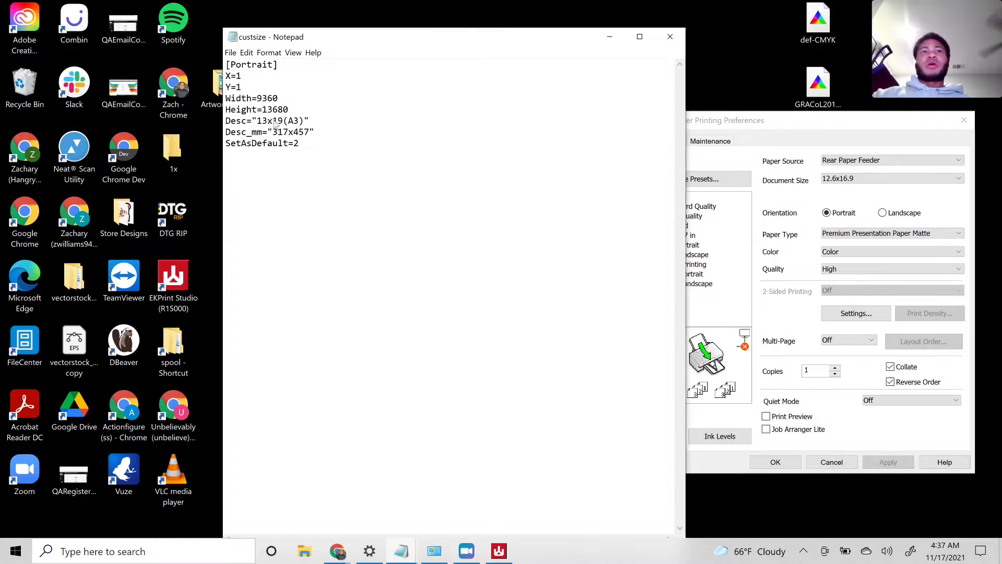
key(Down)
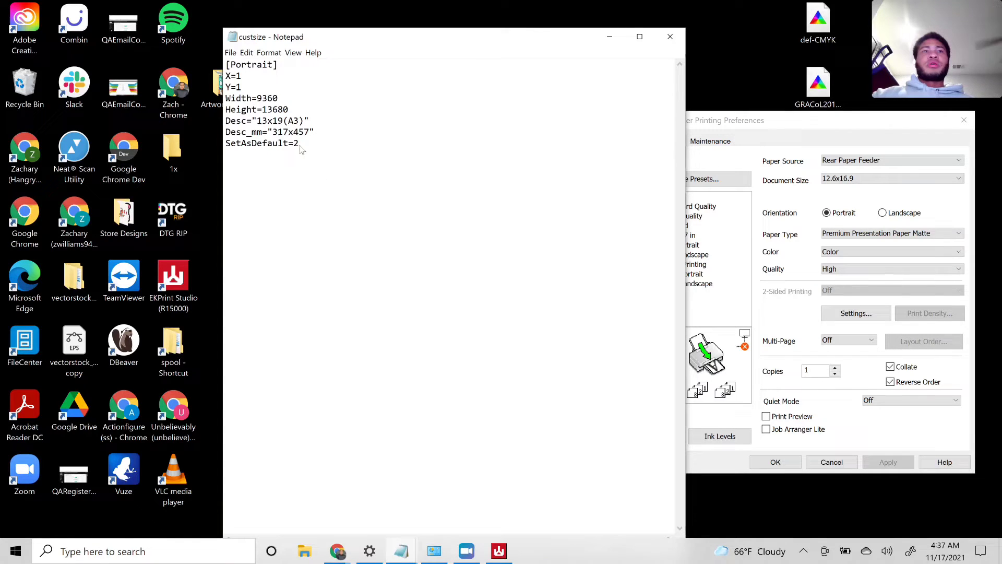
Step: Note 16.9x720 below the settings and change the Height value to 12168
key(Return)
key(Return)
key(Return)
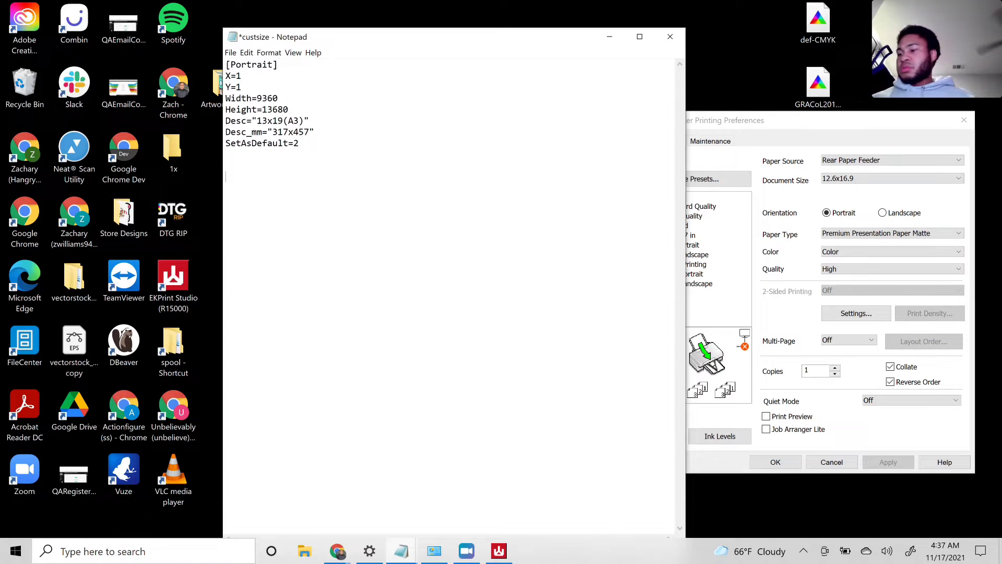
text(16.9)
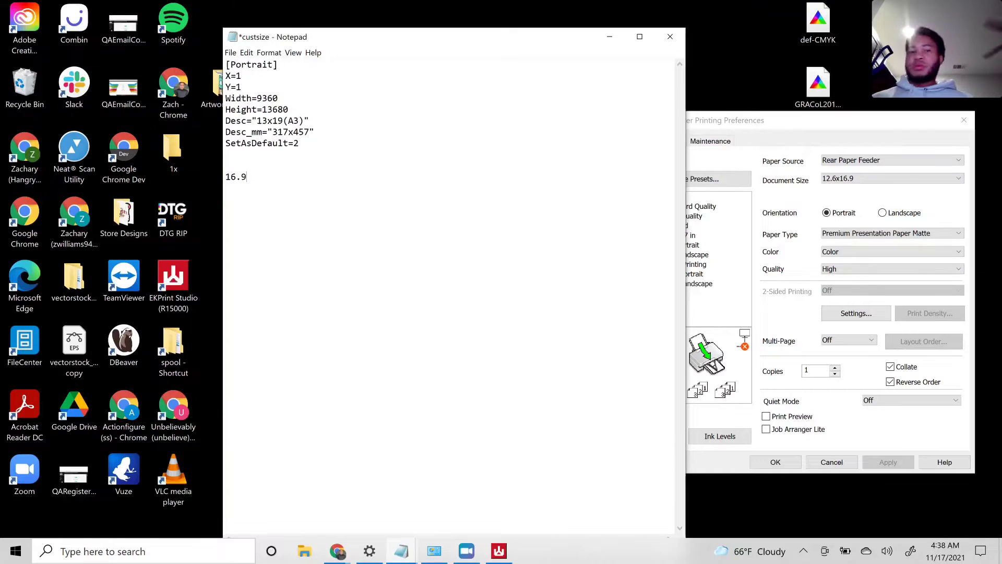
text(x720)
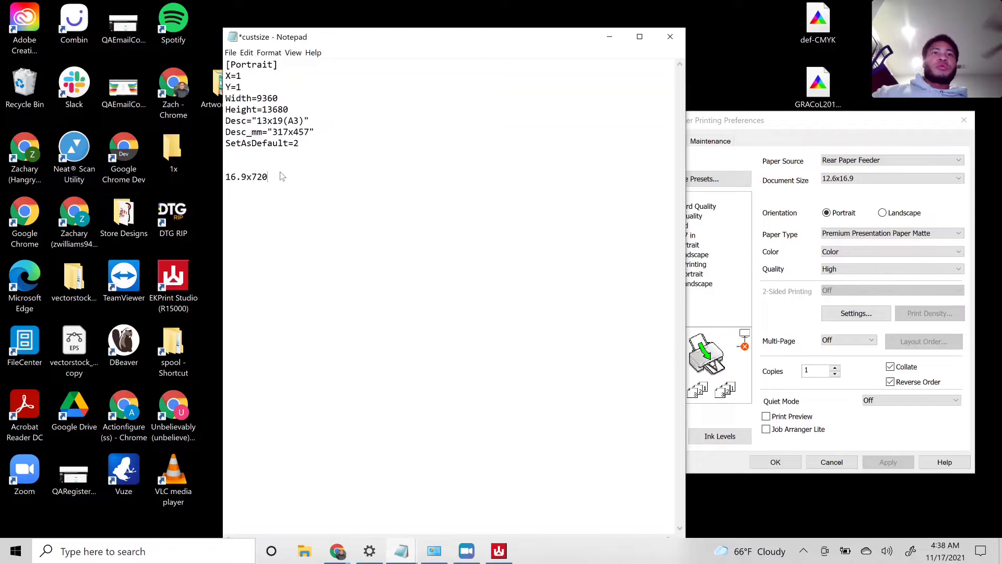
drag(289, 110, 268, 109)
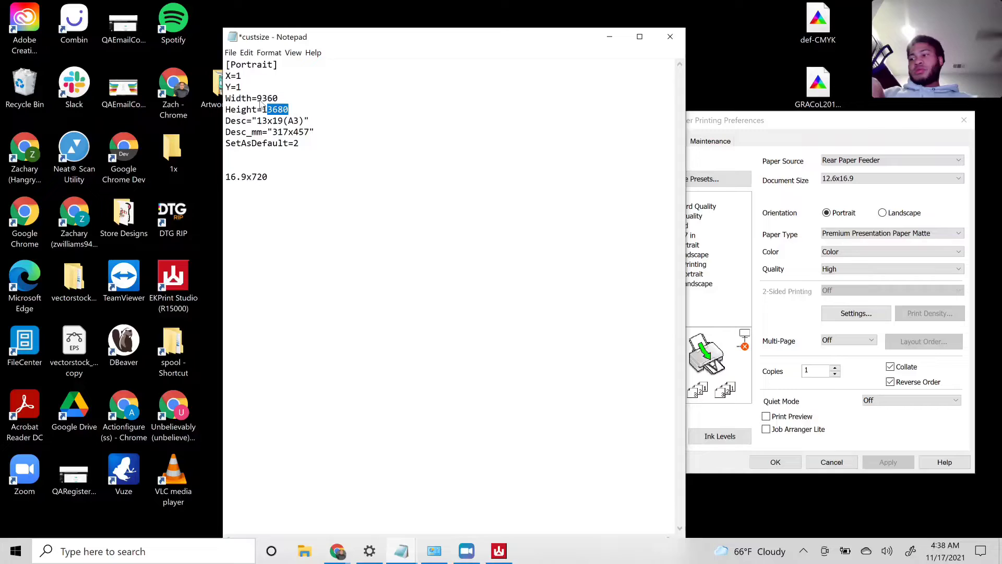
text(21)
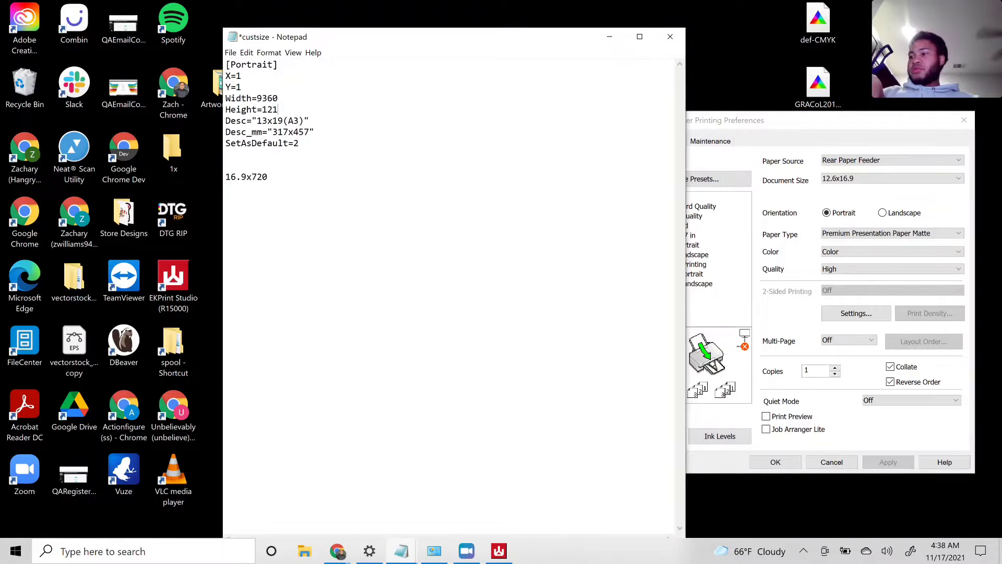
text(68)
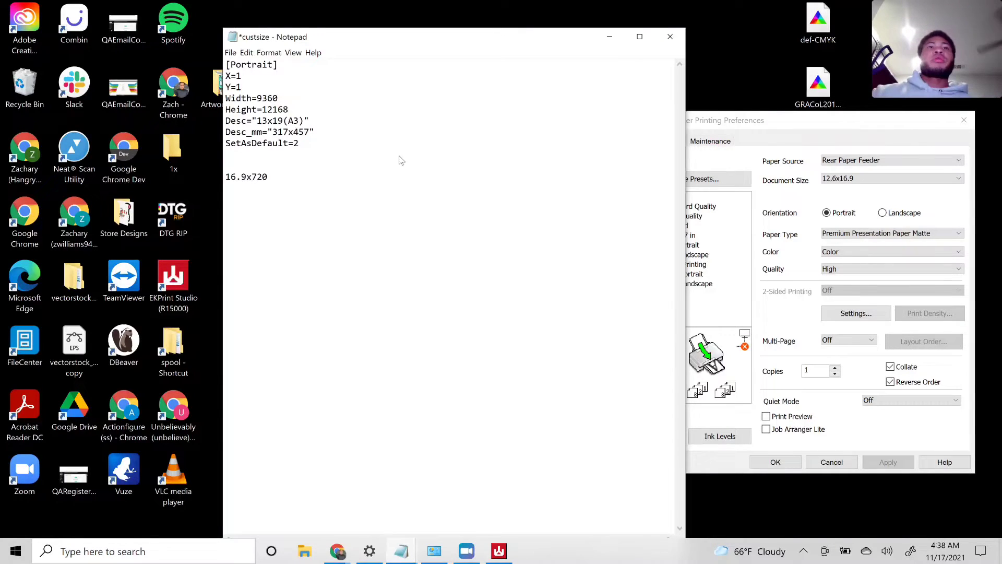
Step: Start retyping the Desc size from 13x19 to 12.6x16.9
drag(283, 121, 272, 121)
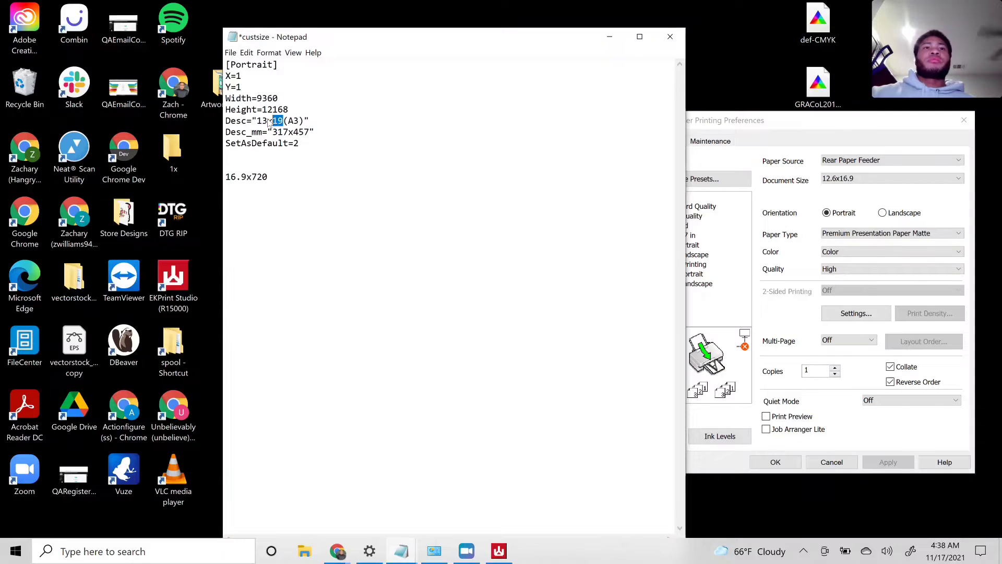
key(BackSpace)
key(BackSpace)
key(BackSpace)
key(BackSpace)
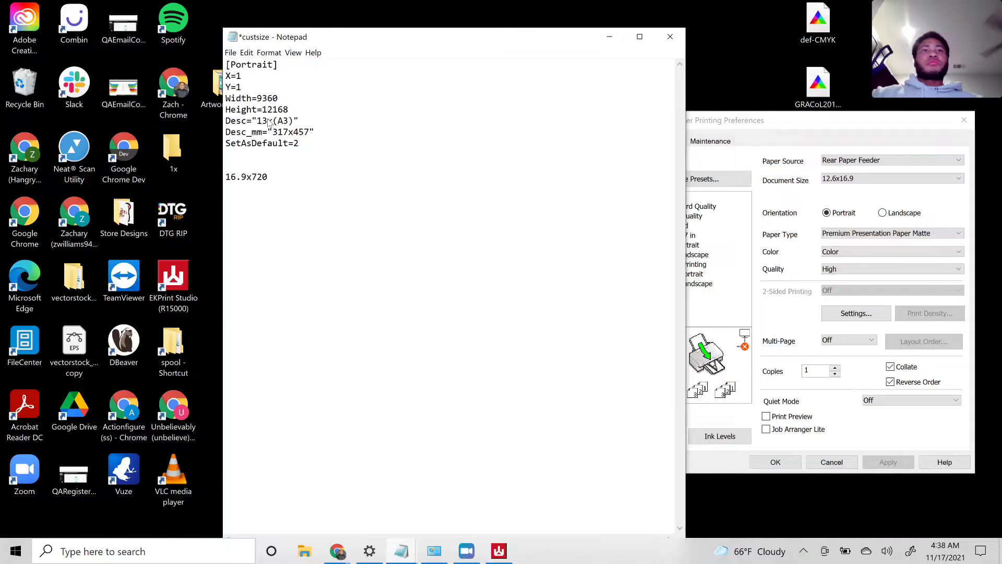
text(12.)
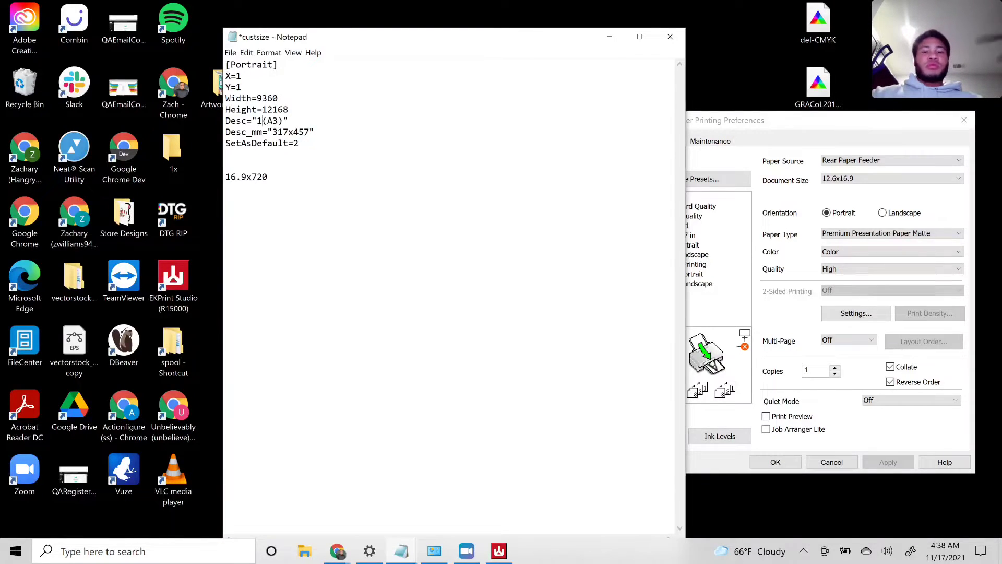
click(267, 123)
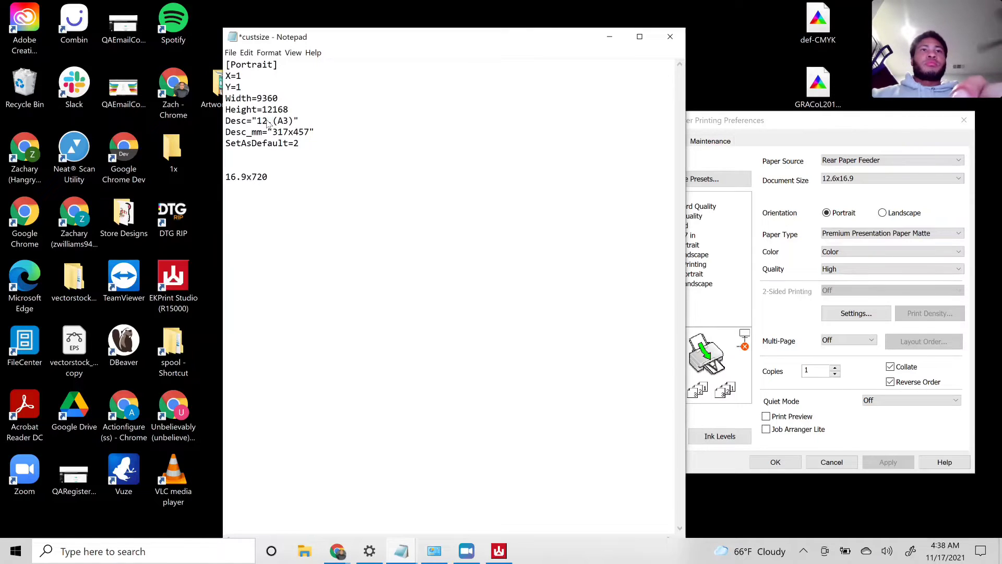
text(6)
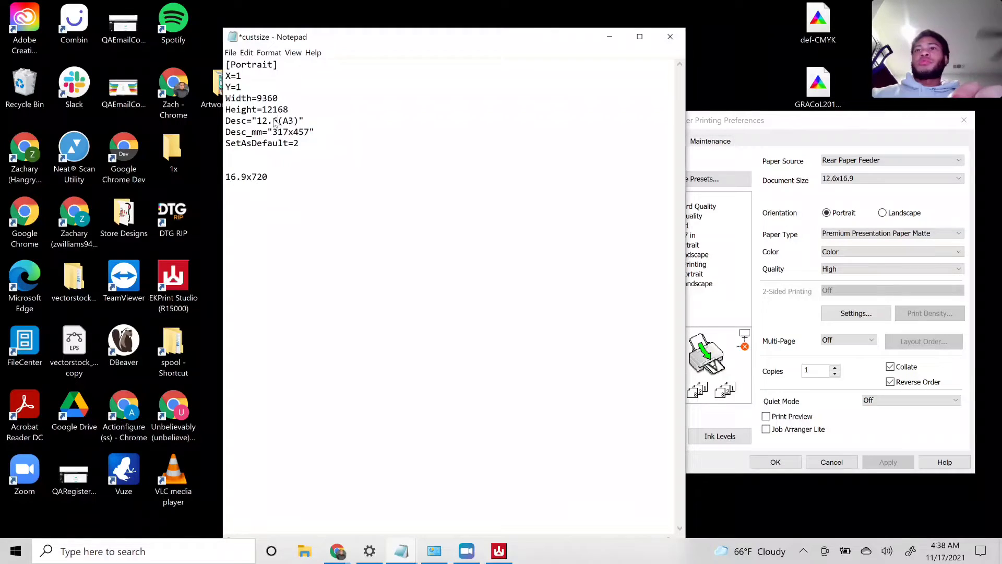
text(x16)
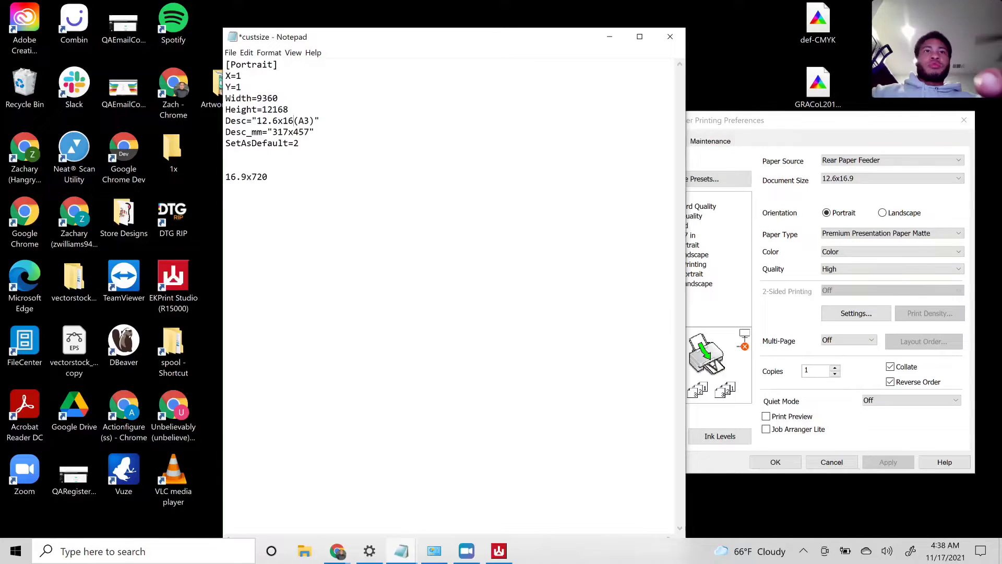
text(.)
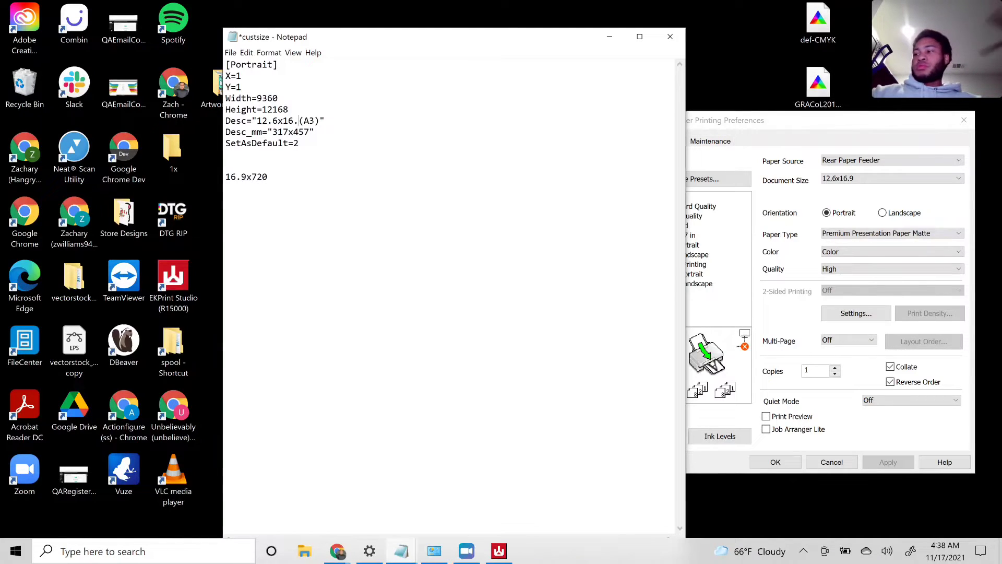
text(9)
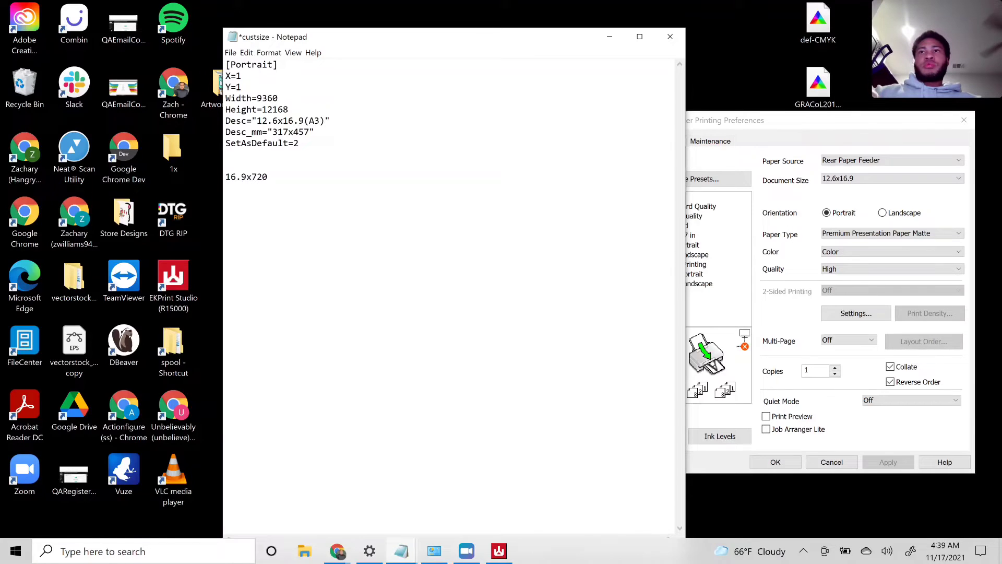
Step: Note 12.6x720 under 16.9x720 and change Width from 9360 to 9072
drag(278, 98, 254, 97)
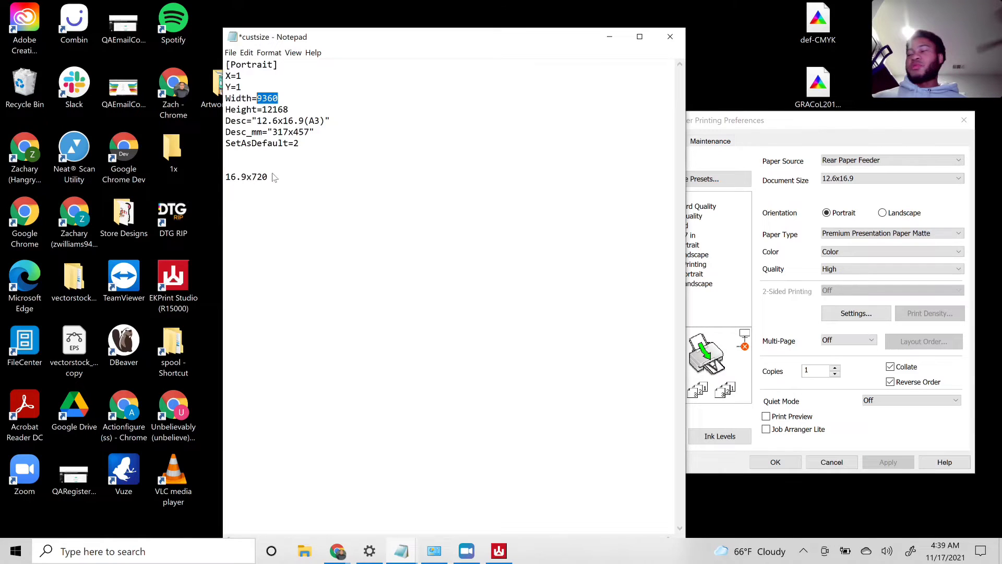
key(Right)
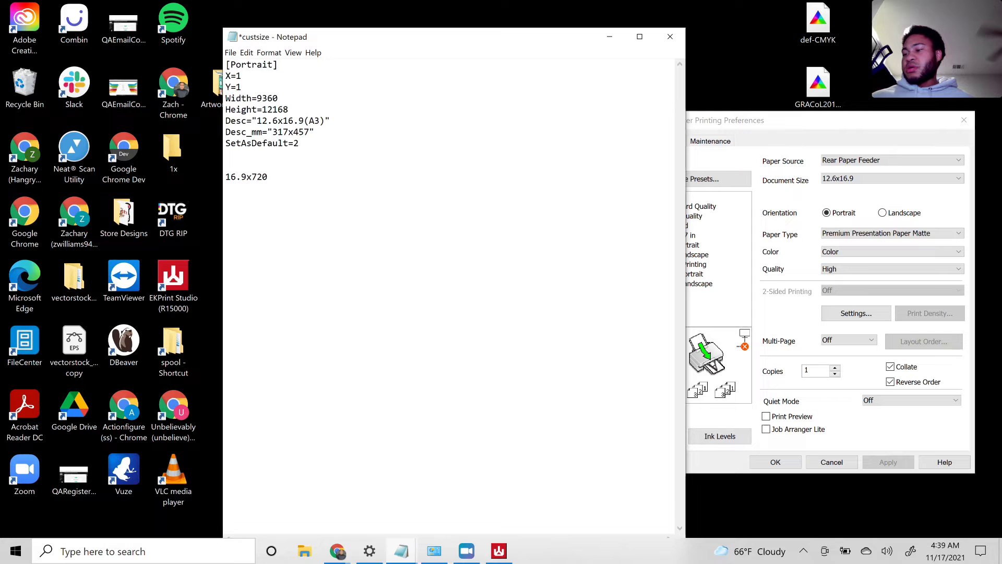
text(12.)
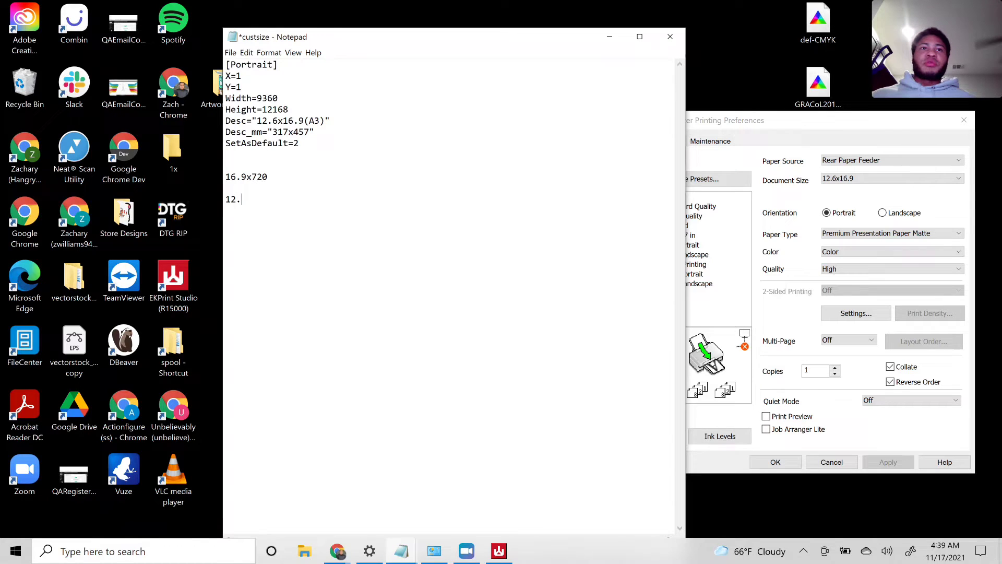
text(6x)
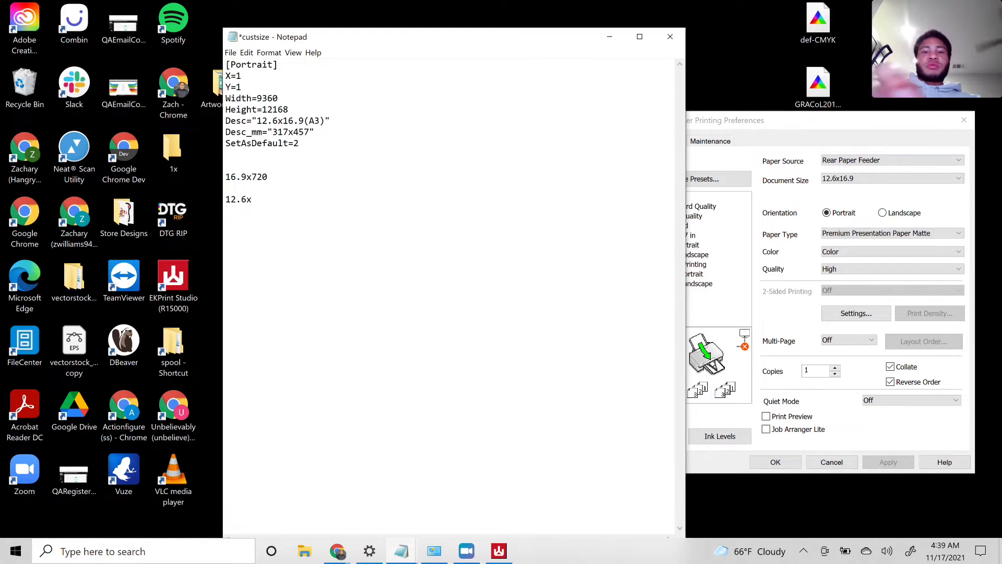
text(72)
key(BackSpace)
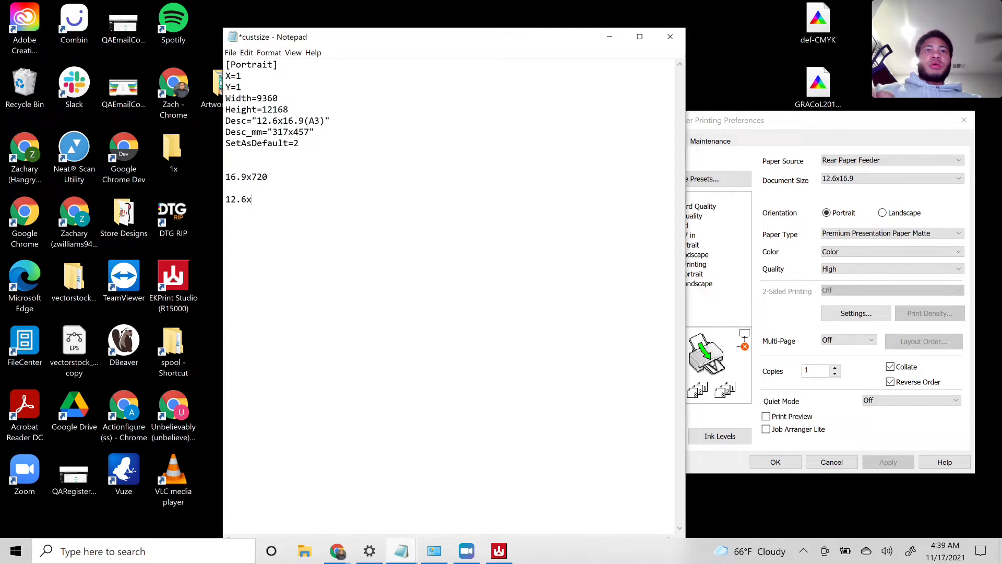
text(720)
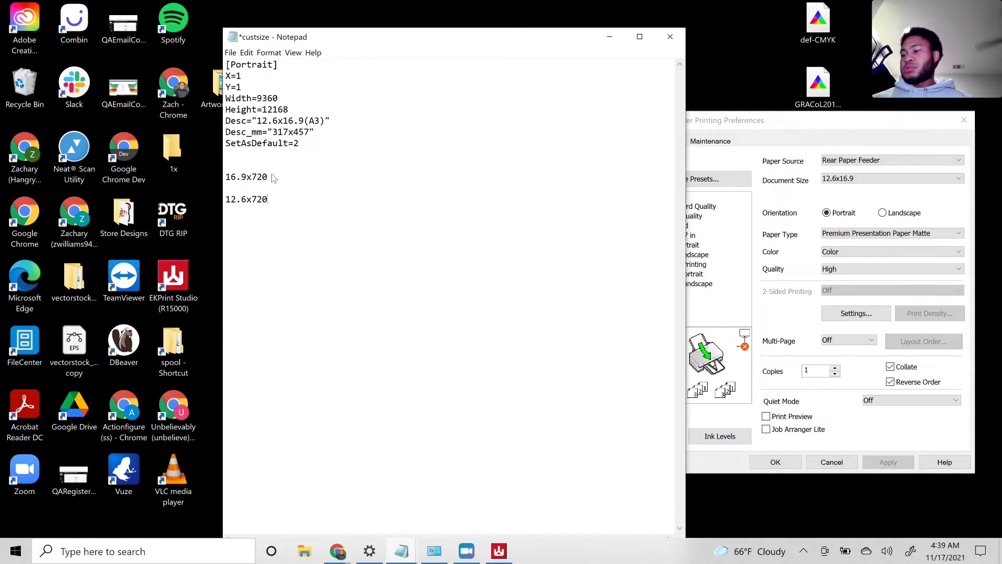
click(278, 98)
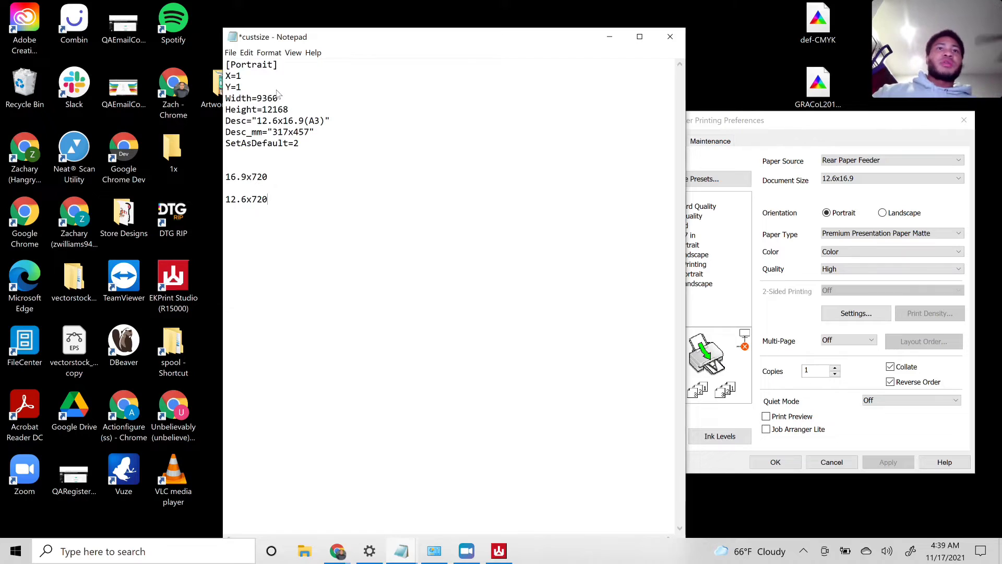
key(BackSpace)
key(BackSpace)
key(BackSpace)
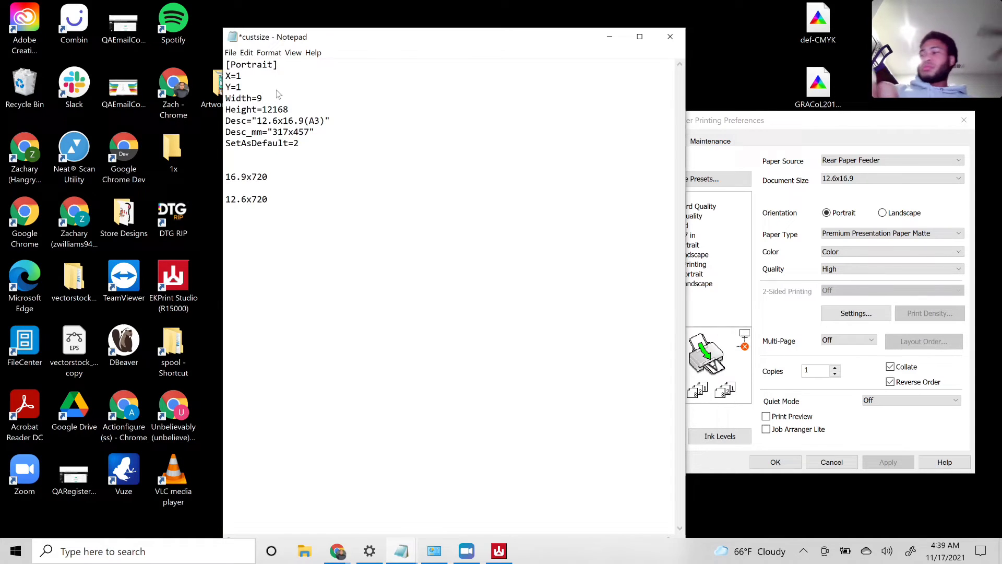
text(072)
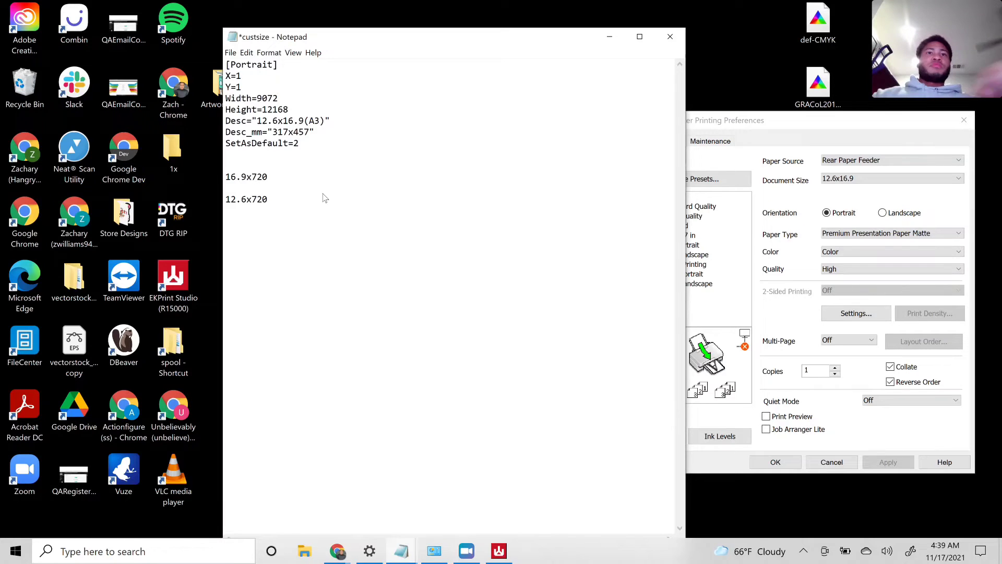
Step: Select the scratch calculation lines in custsize and set EKPrint Studio aside
click(274, 189)
drag(276, 192, 241, 177)
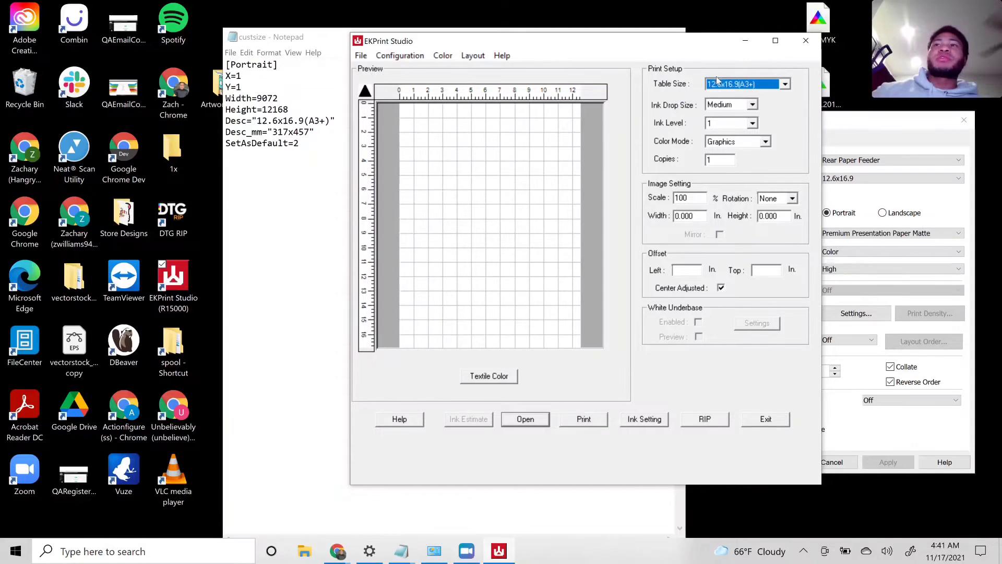
click(745, 41)
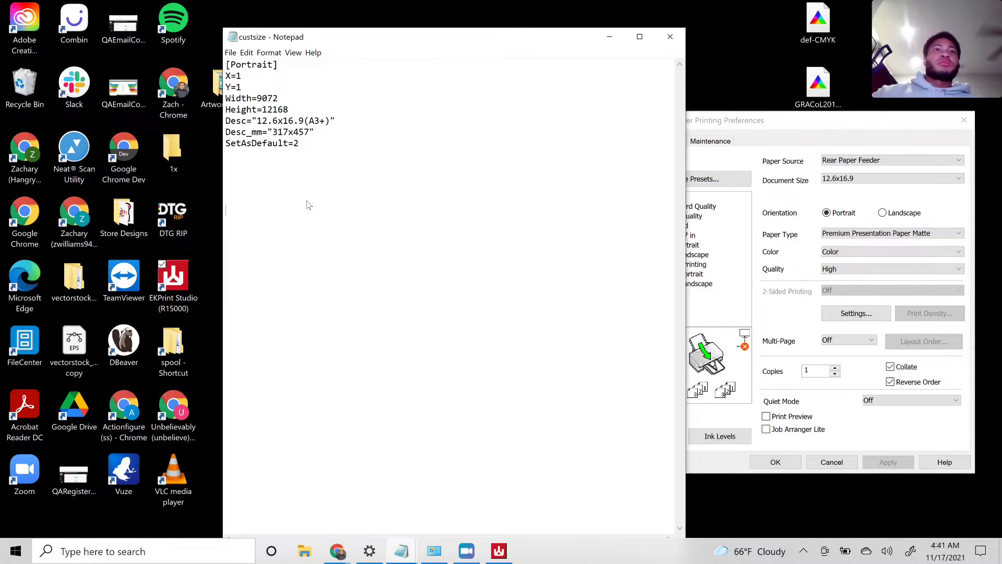
Step: Work out 12168x2 and change the Portrait Height to 24336
text(1)
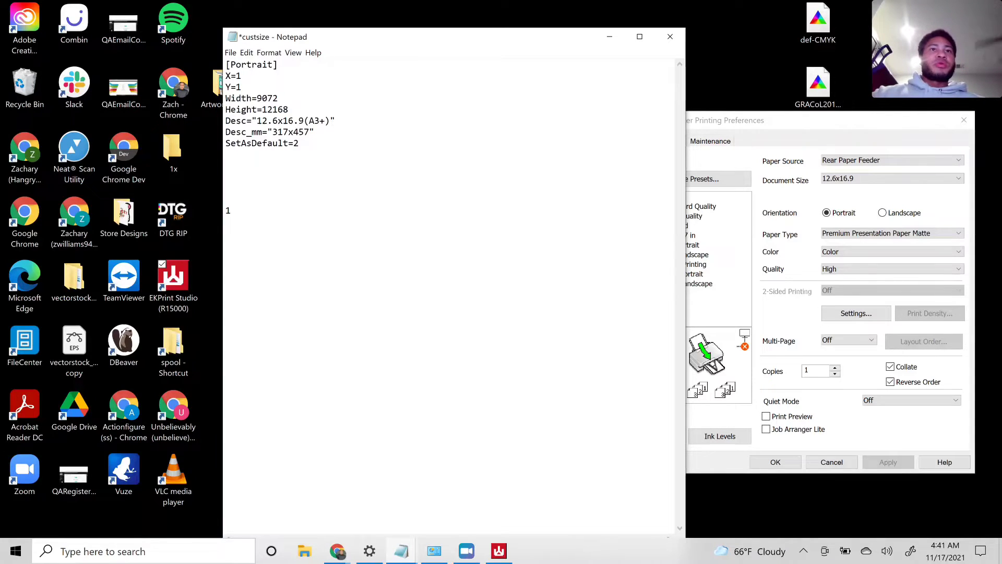
text(2168x2)
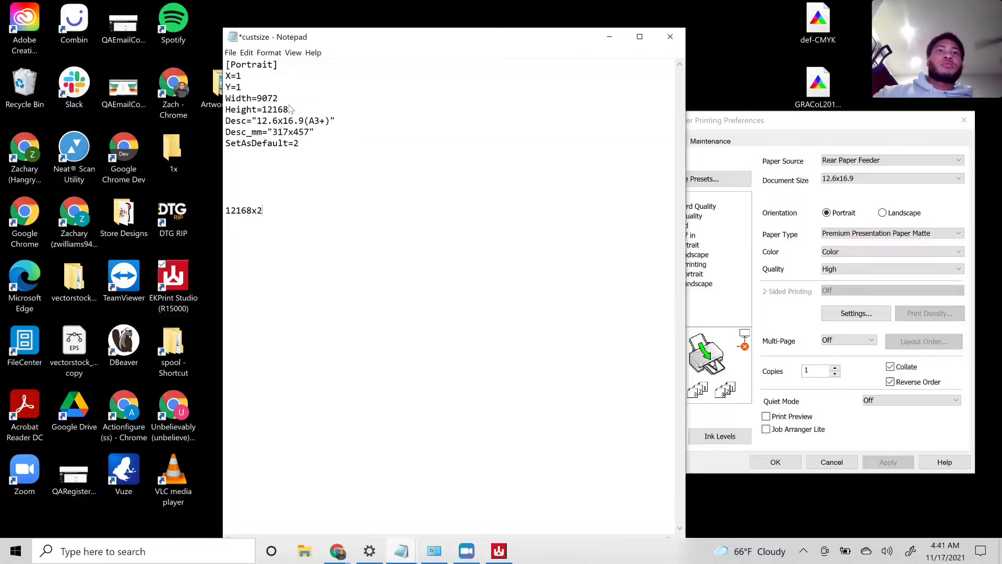
drag(290, 109, 261, 110)
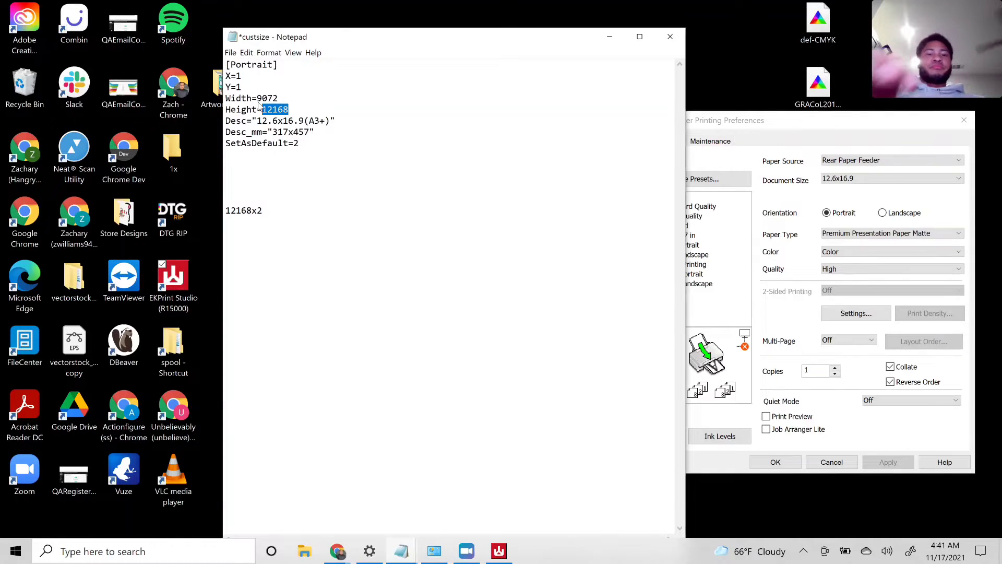
text(24)
key(BackSpace)
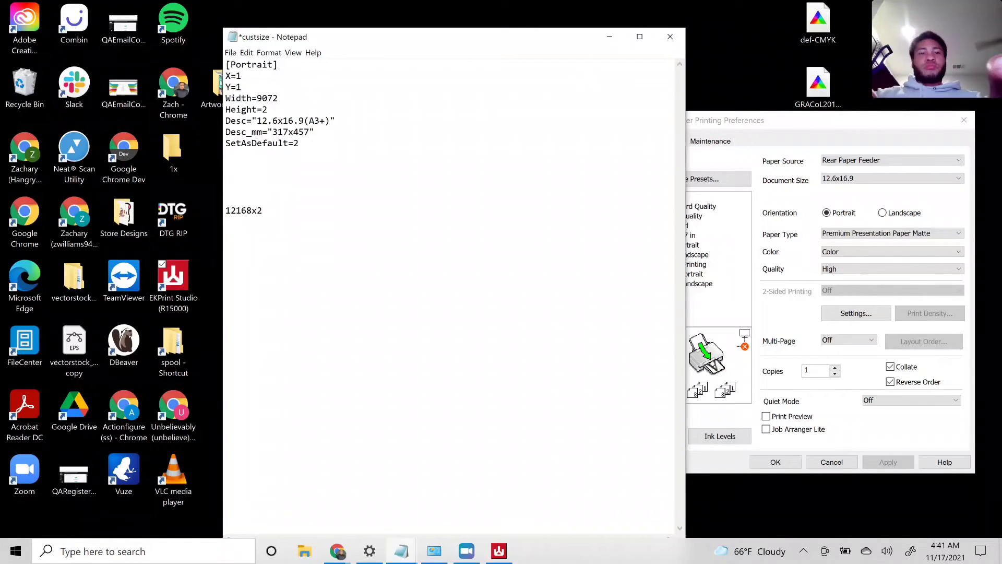
text(4)
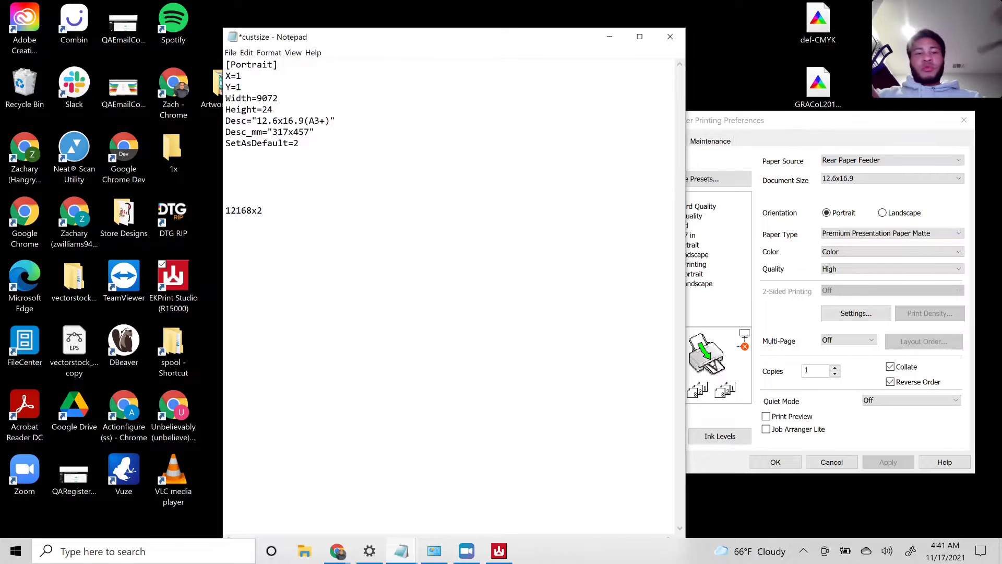
text(336)
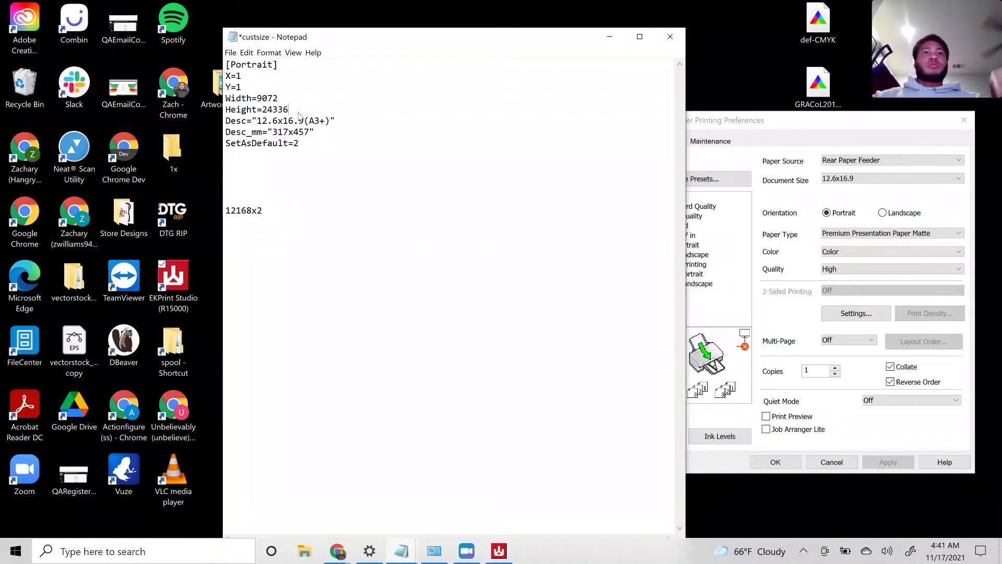
Step: Relabel Desc as 12.6x33.8(A3+), delete the scratch notes, and save custsize
drag(304, 120, 281, 120)
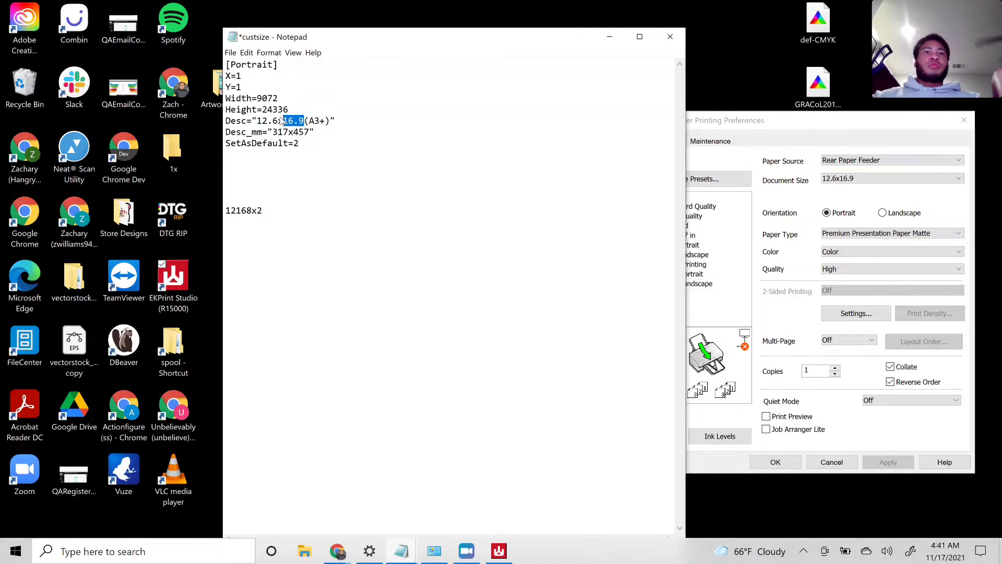
key(BackSpace)
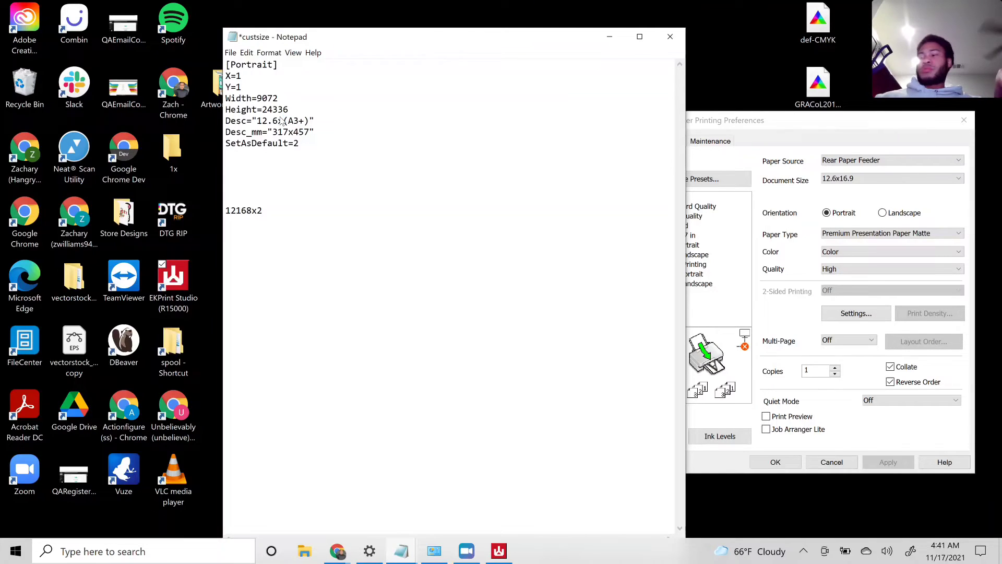
click(266, 211)
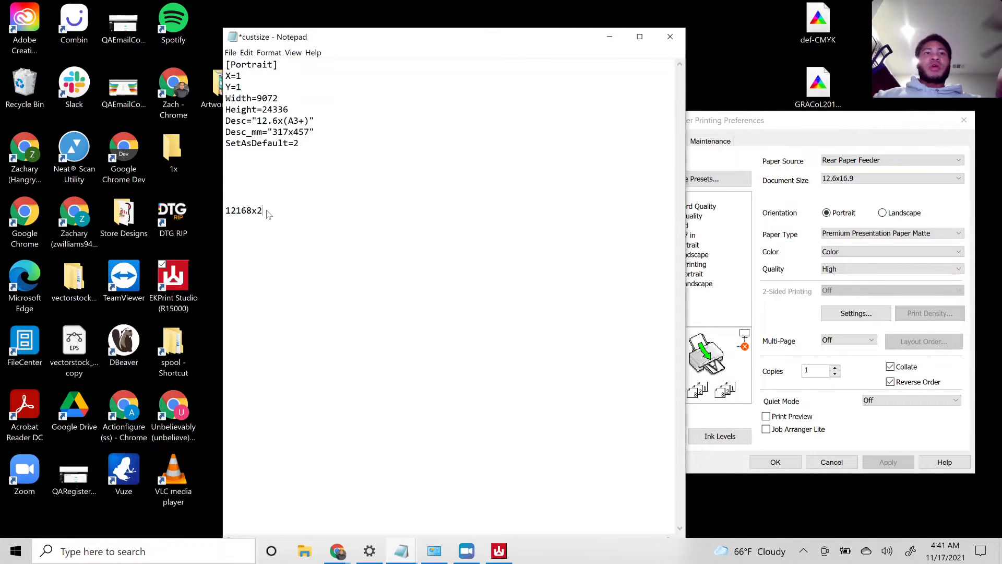
key(Return)
text(16.)
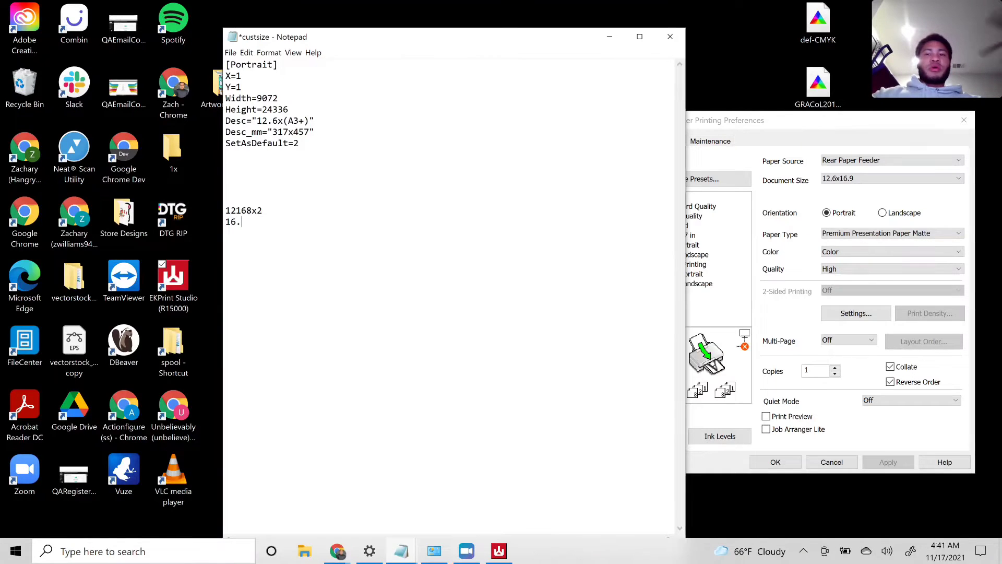
text(9)
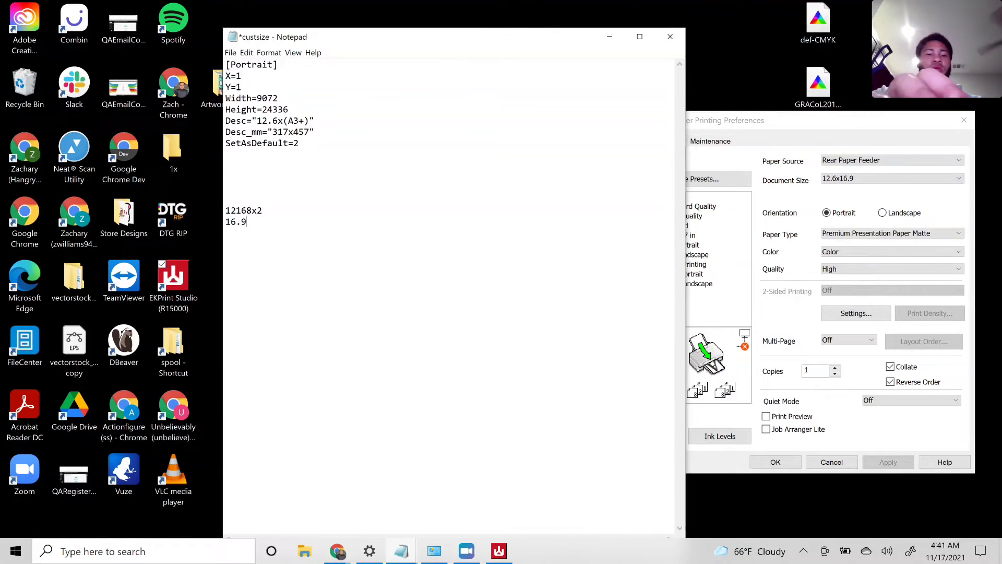
text(x2)
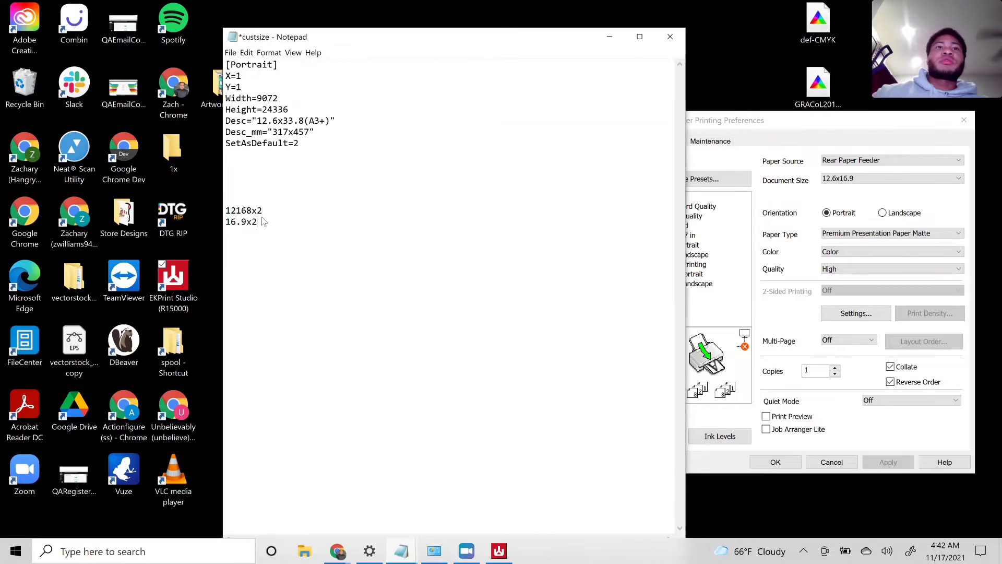
drag(264, 222, 212, 199)
key(BackSpace)
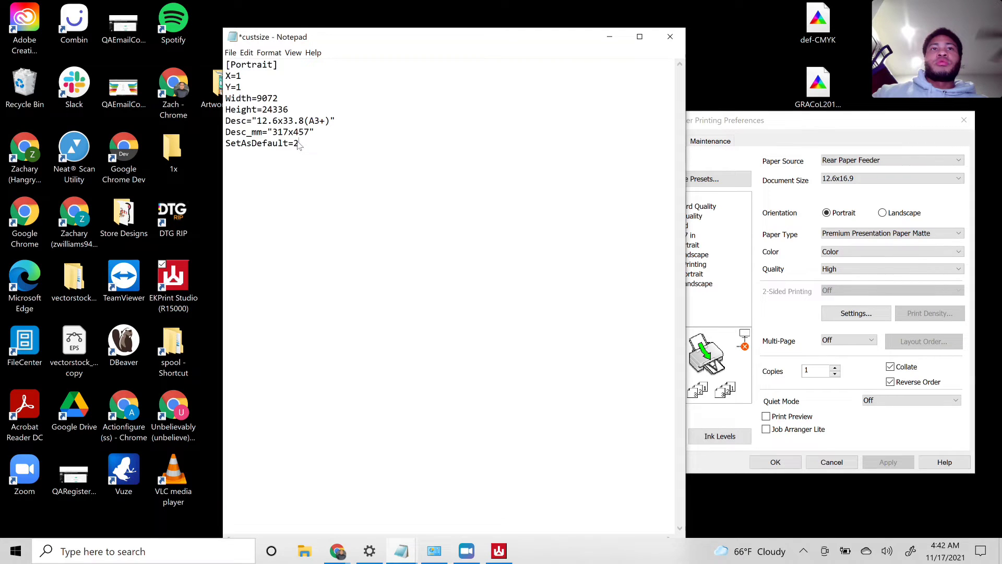
key(alt+f)
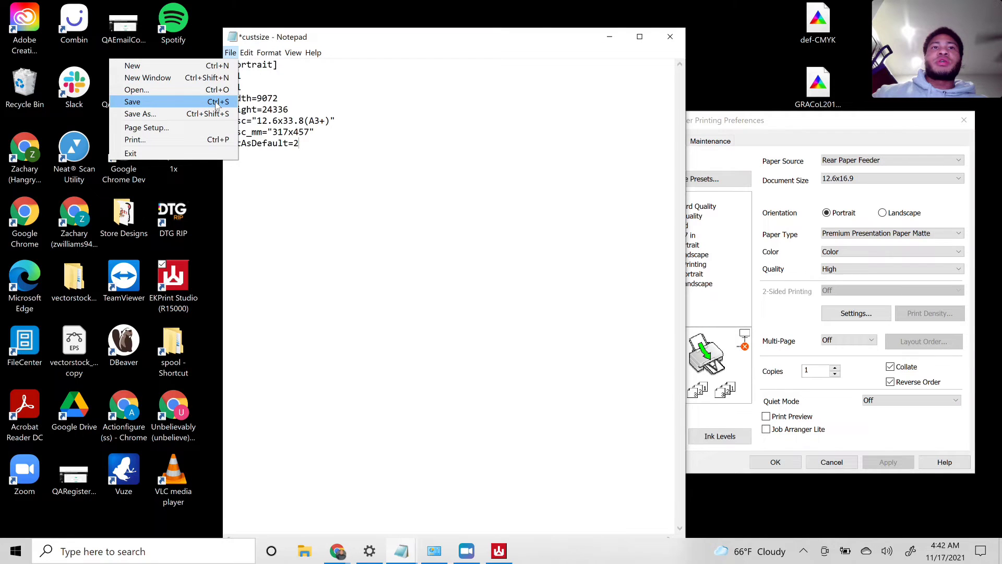
click(217, 102)
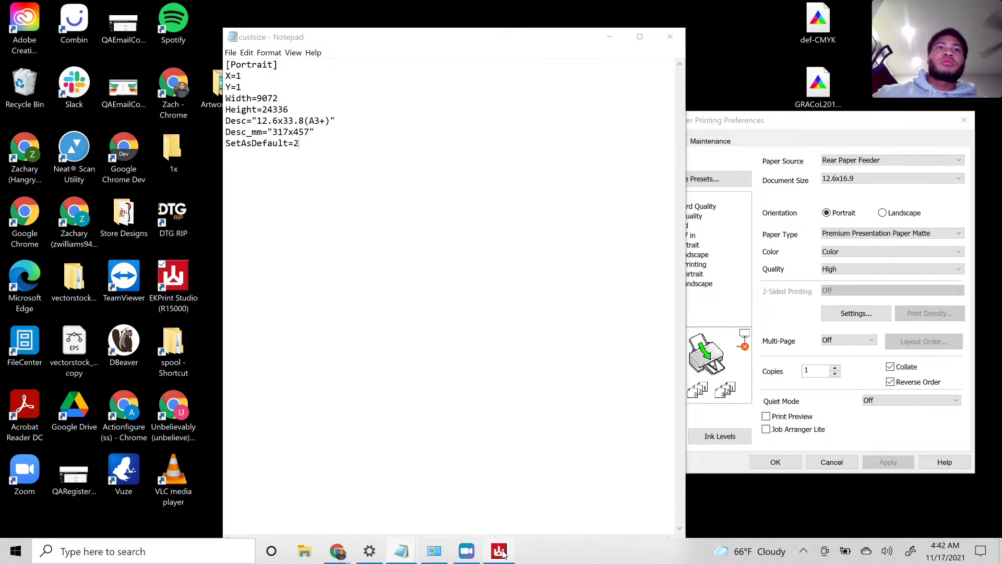
Step: Close and relaunch EKPrint Studio so it loads the 12.6x33.8(A3+) table size
click(500, 551)
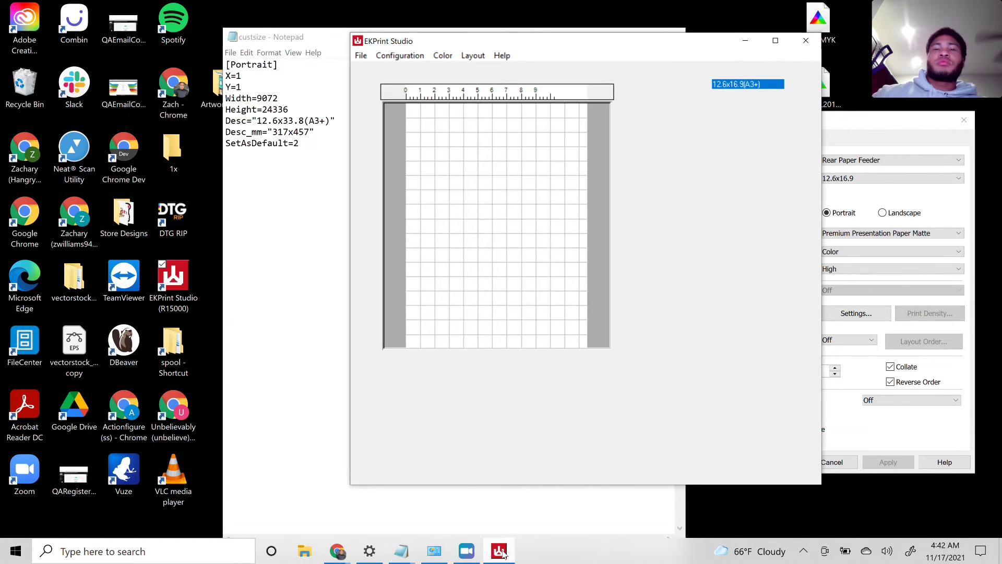
right_click(501, 552)
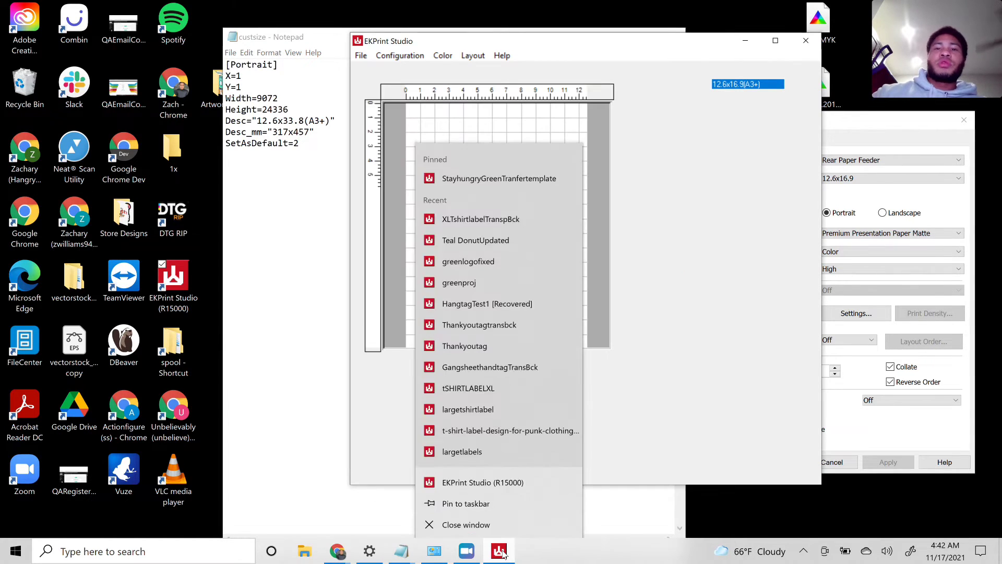
click(484, 524)
double_click(181, 287)
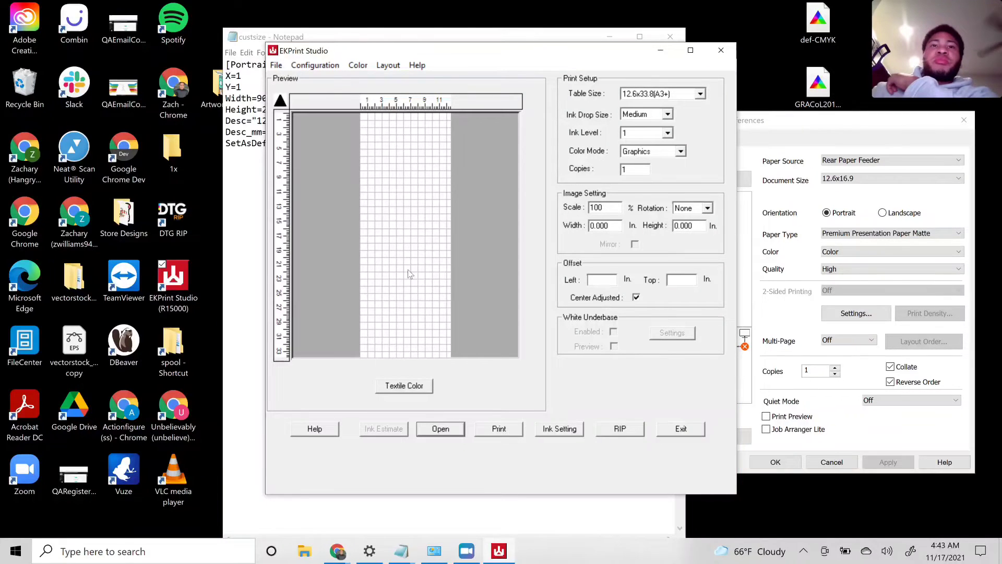
Step: Open D (410).png from the Store Designs folder onto the 12.6x33.8(A3+) table
click(276, 64)
click(172, 76)
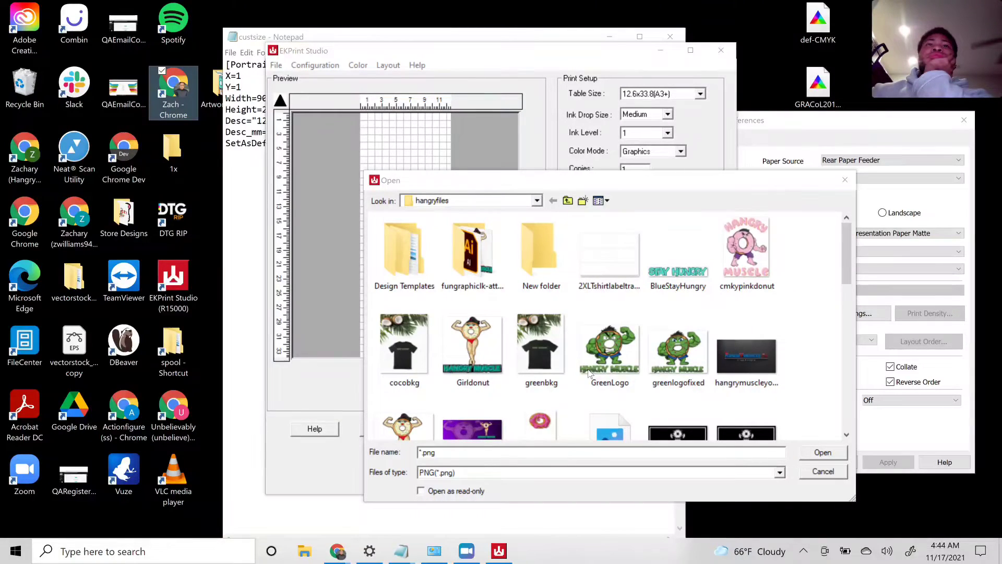
click(537, 201)
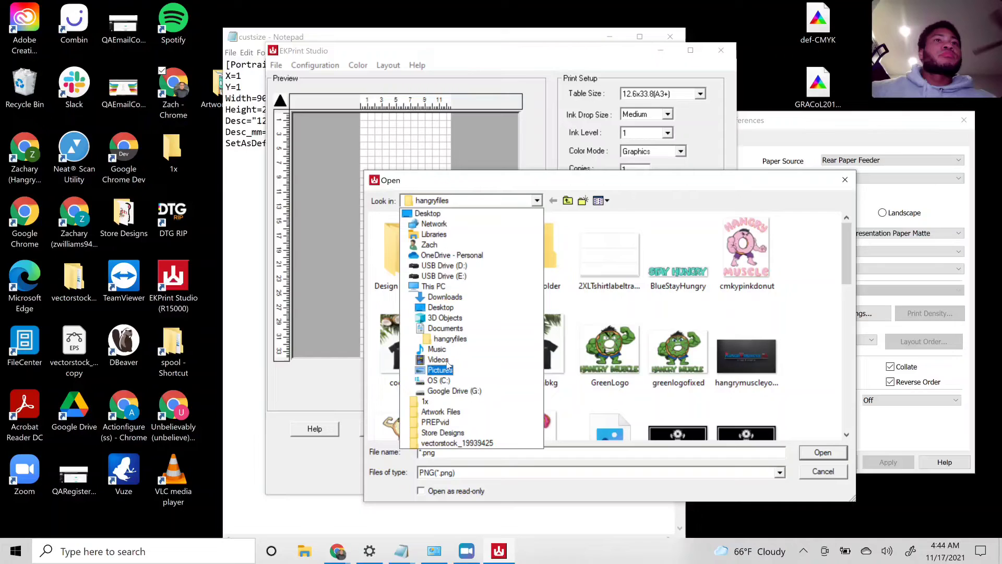
click(450, 432)
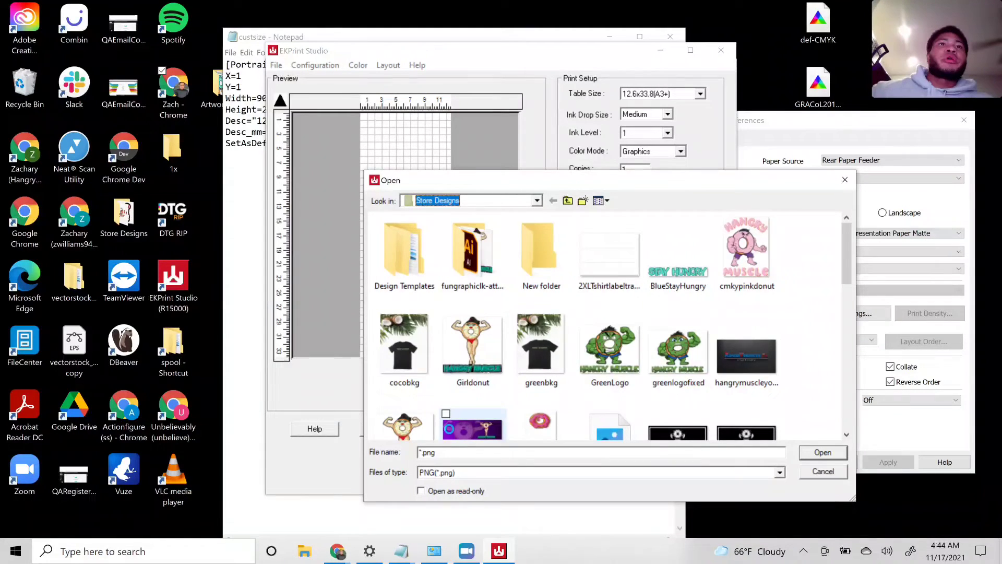
click(447, 429)
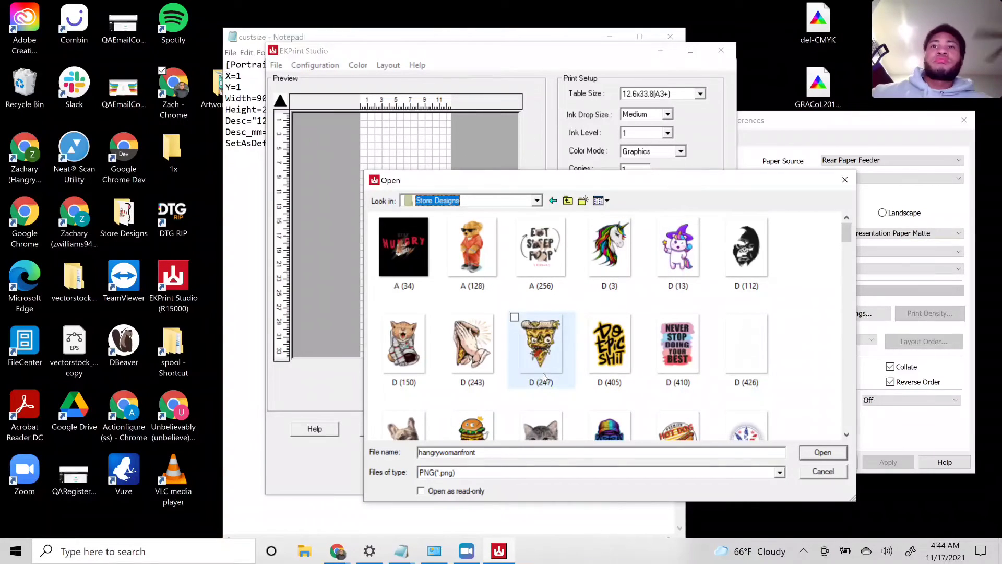
mouse_move(847, 232)
mouse_down()
mouse_move(847, 261)
mouse_move(847, 236)
mouse_up()
click(696, 263)
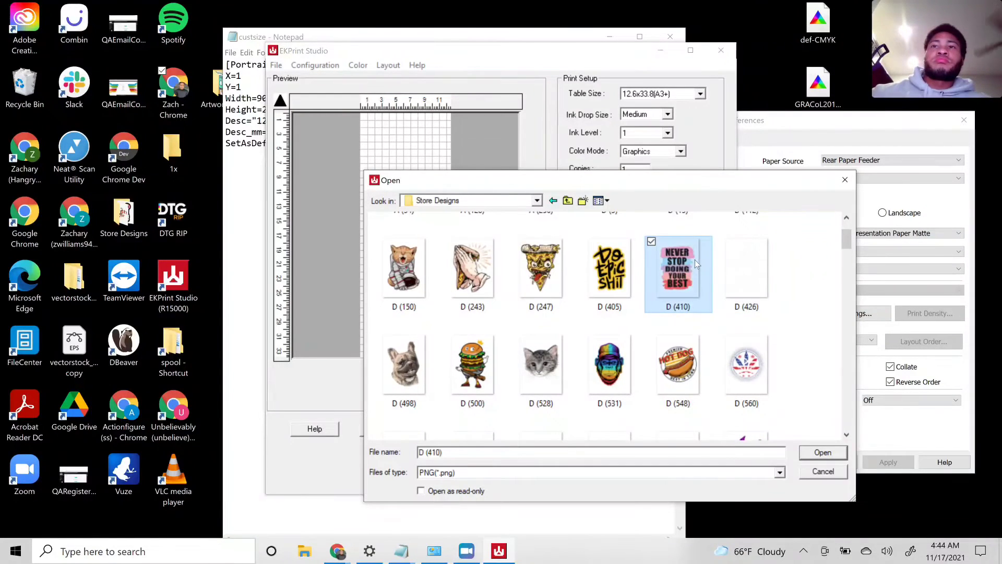
double_click(696, 264)
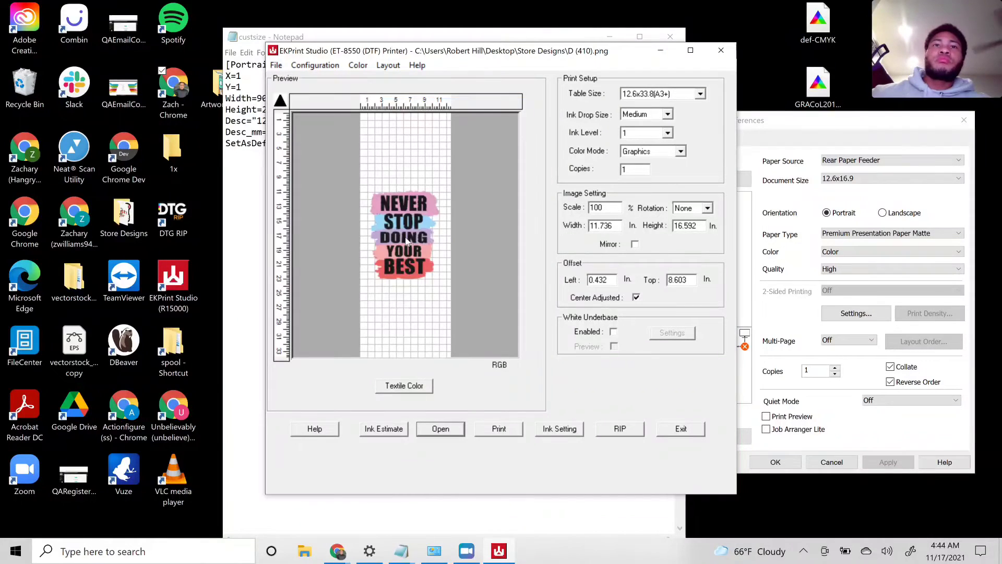
Step: Select the design and drag it up toward the top edge of the sheet
click(408, 241)
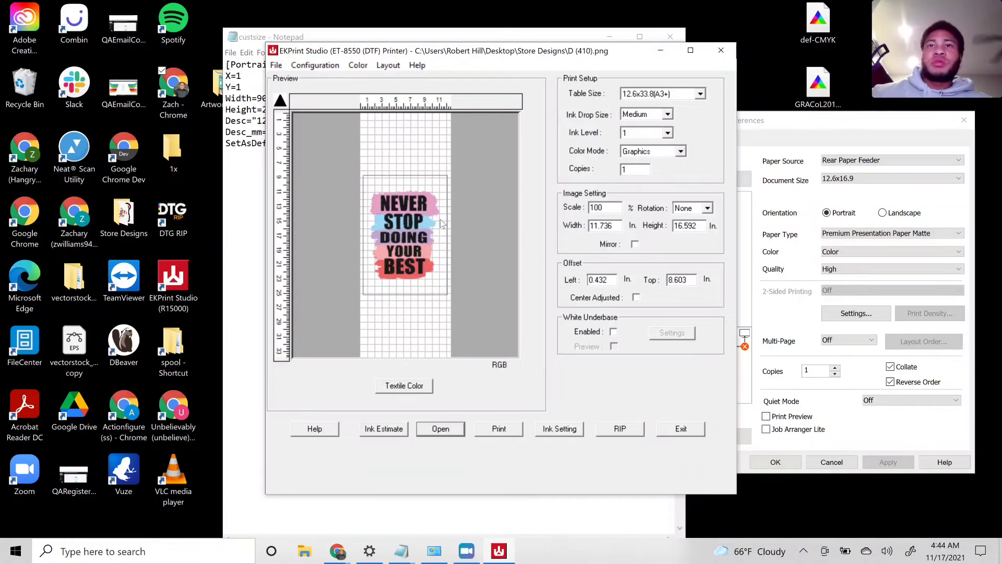
drag(412, 229, 418, 170)
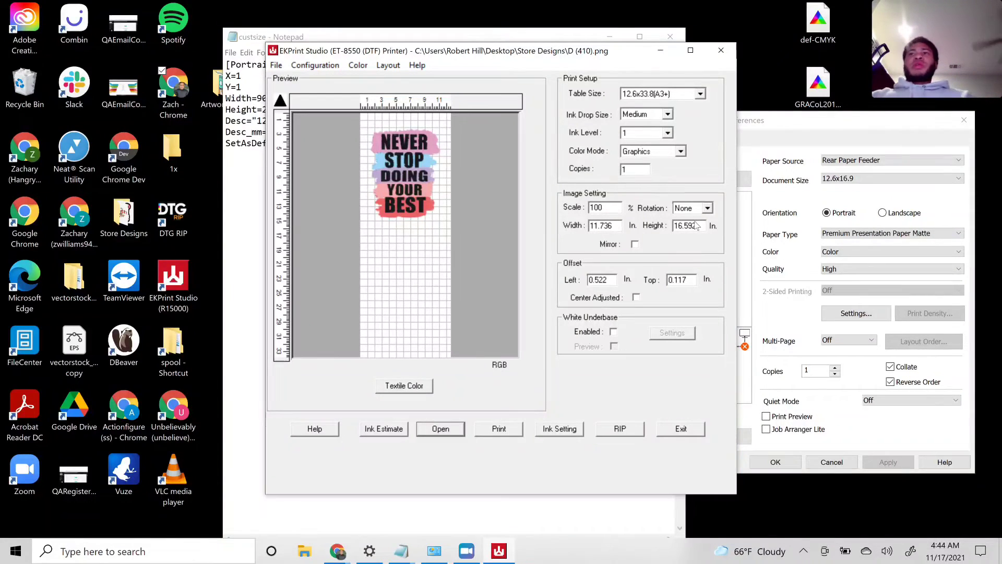
key(BackSpace)
key(BackSpace)
key(BackSpace)
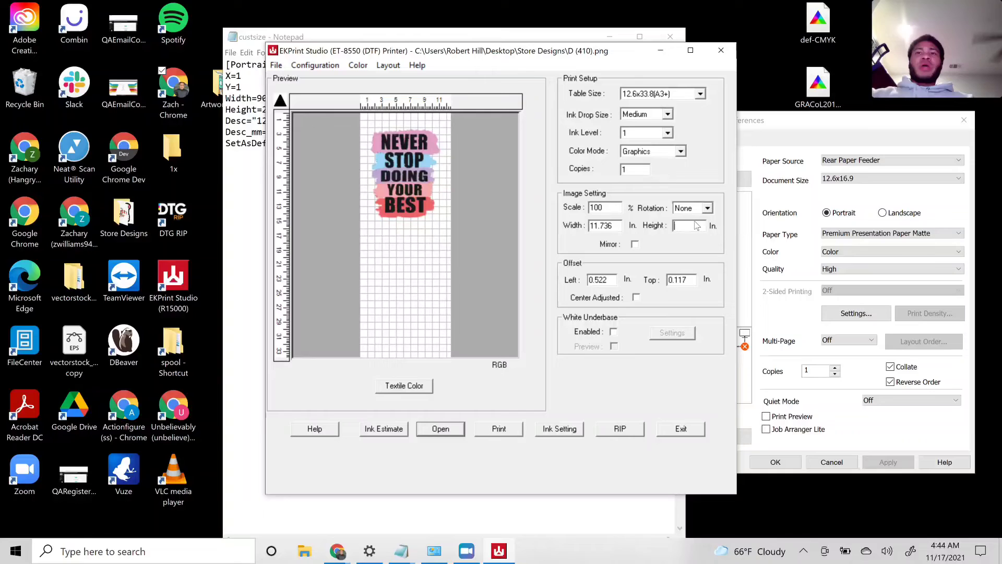
text(2)
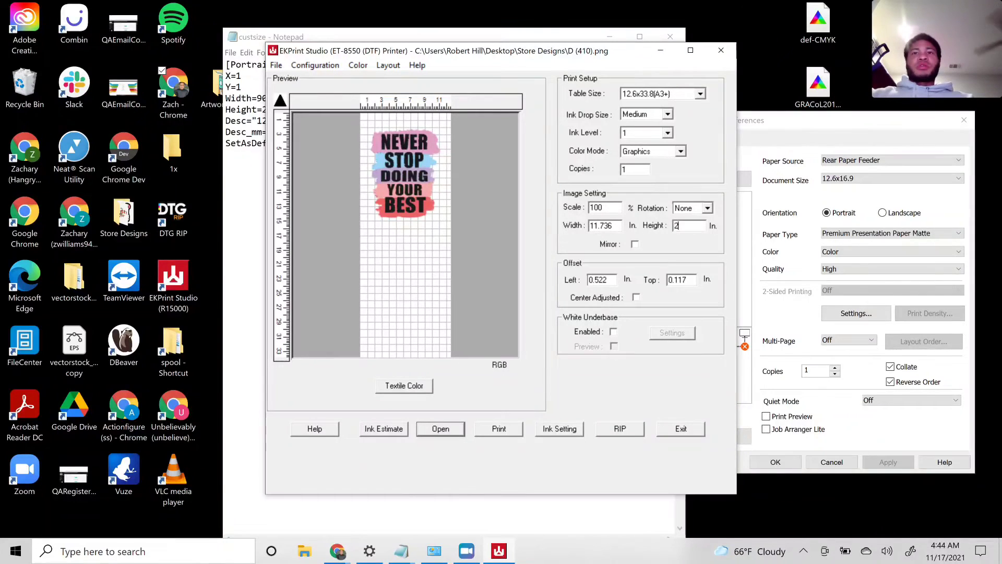
key(BackSpace)
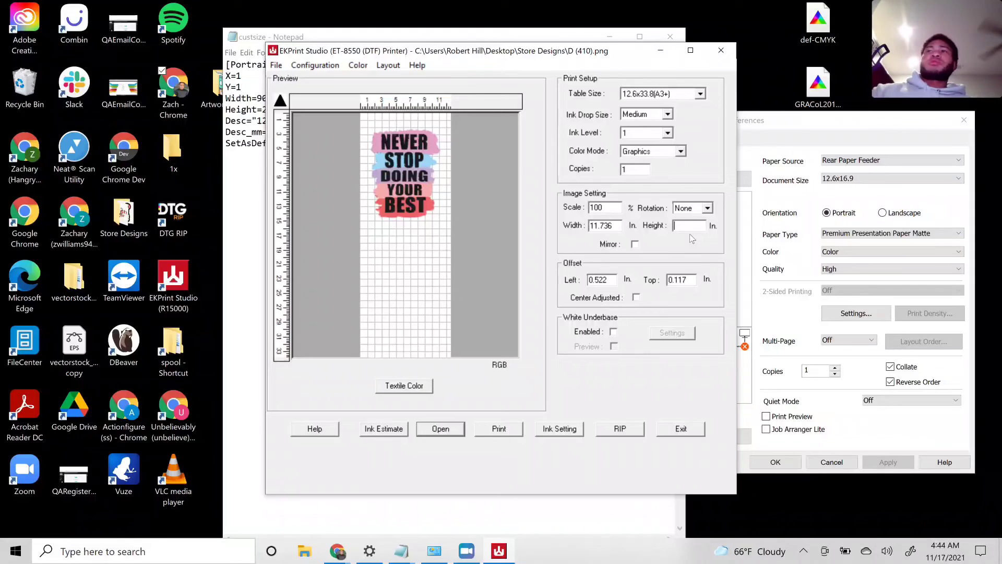
click(413, 205)
drag(412, 191, 420, 189)
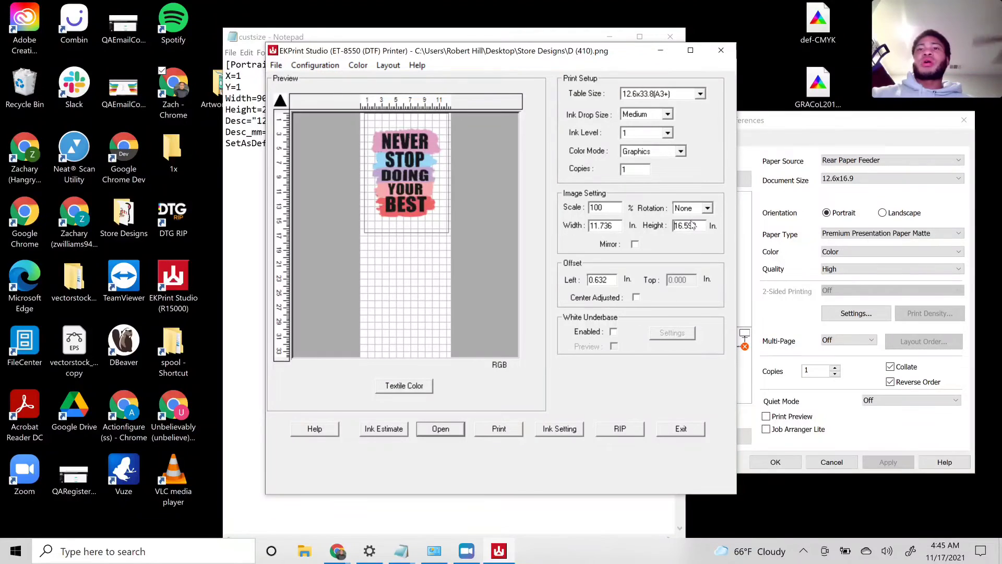
Step: Change the design height to 14 in, then move it back up to the sheet's top edge
drag(695, 224, 668, 221)
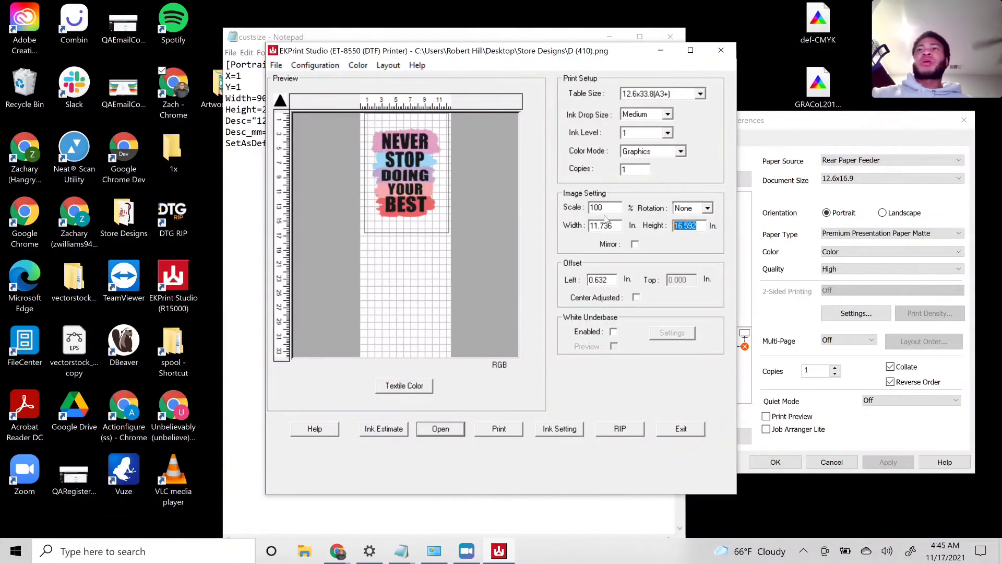
key(BackSpace)
text(14)
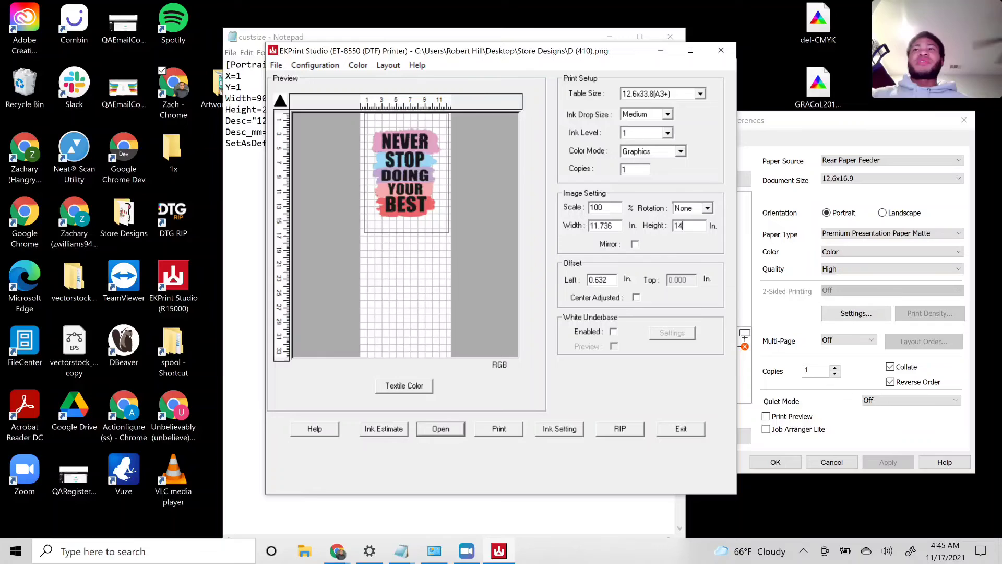
key(Return)
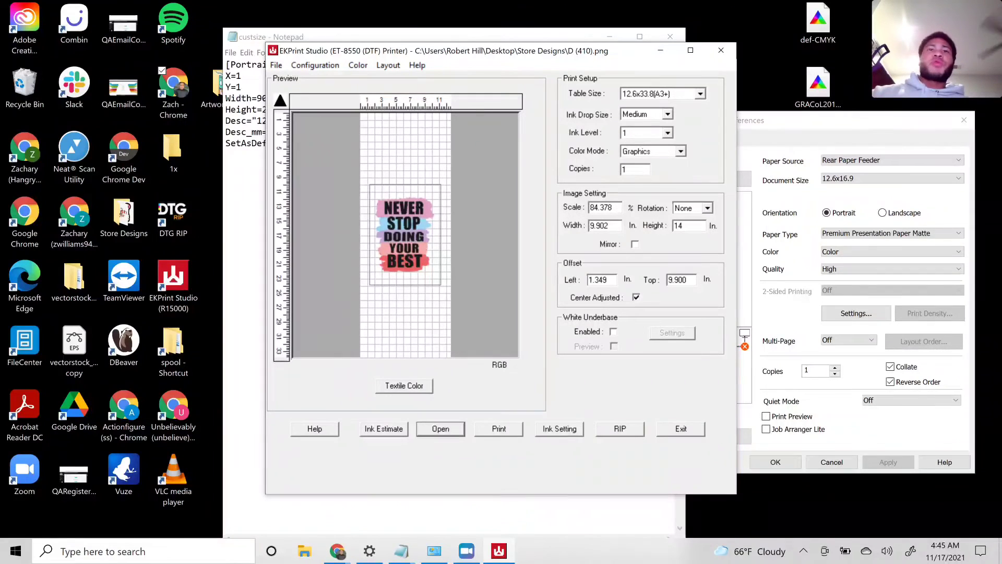
drag(391, 233, 404, 155)
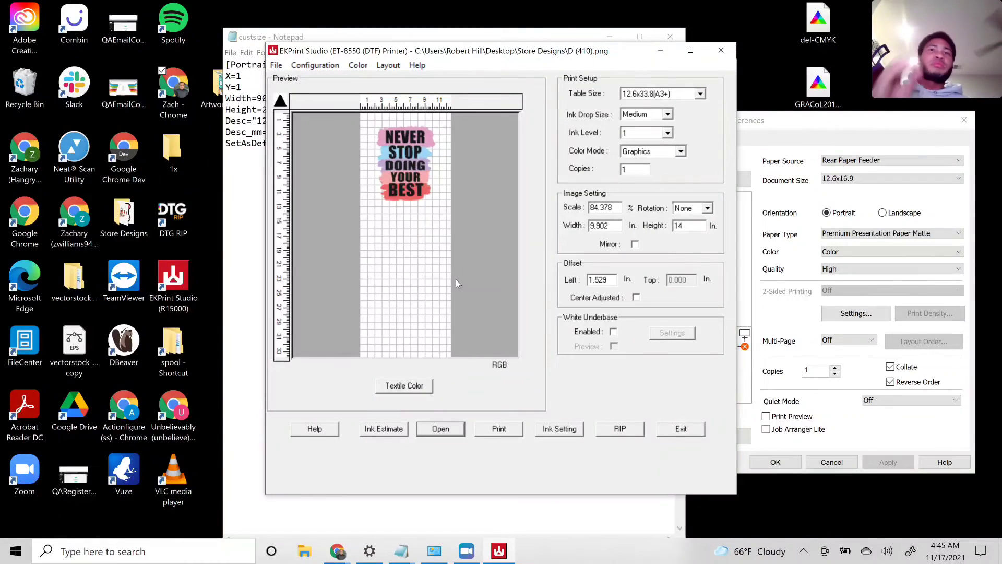
click(401, 182)
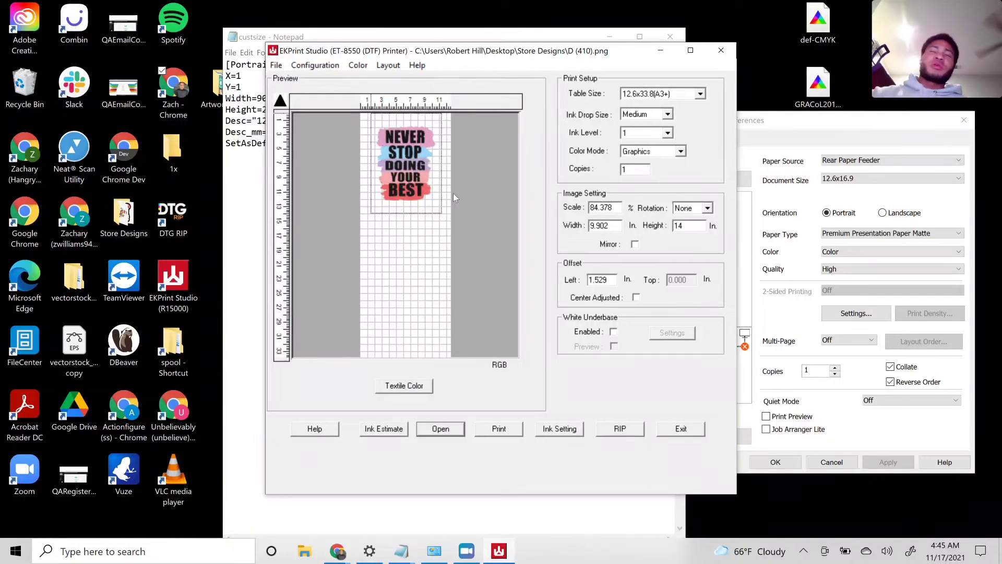
Step: Shift the EKPrint Studio window down and right to reveal the custsize notes with the 12.6x33.8(A3+) entry
key(Delete)
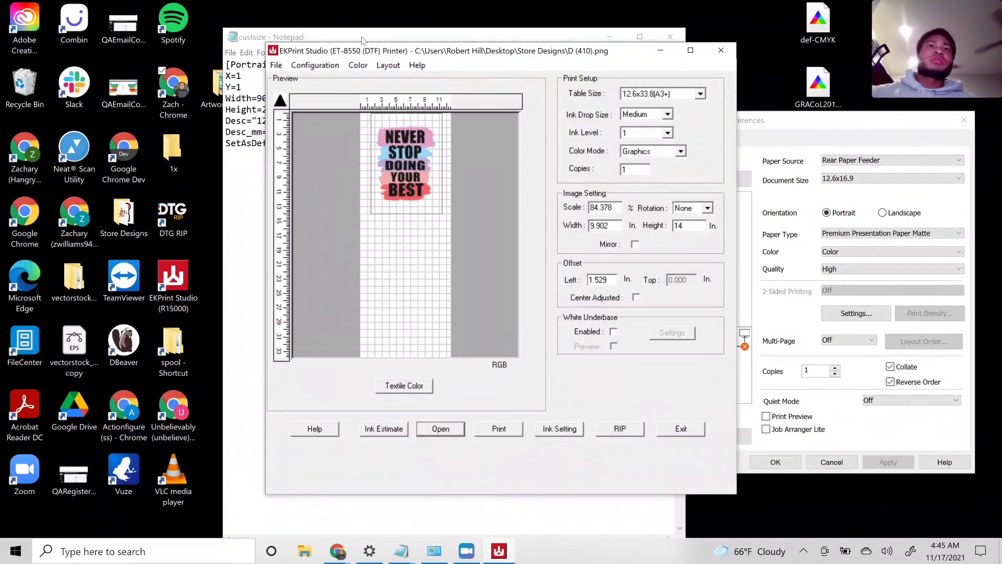
drag(363, 51, 491, 98)
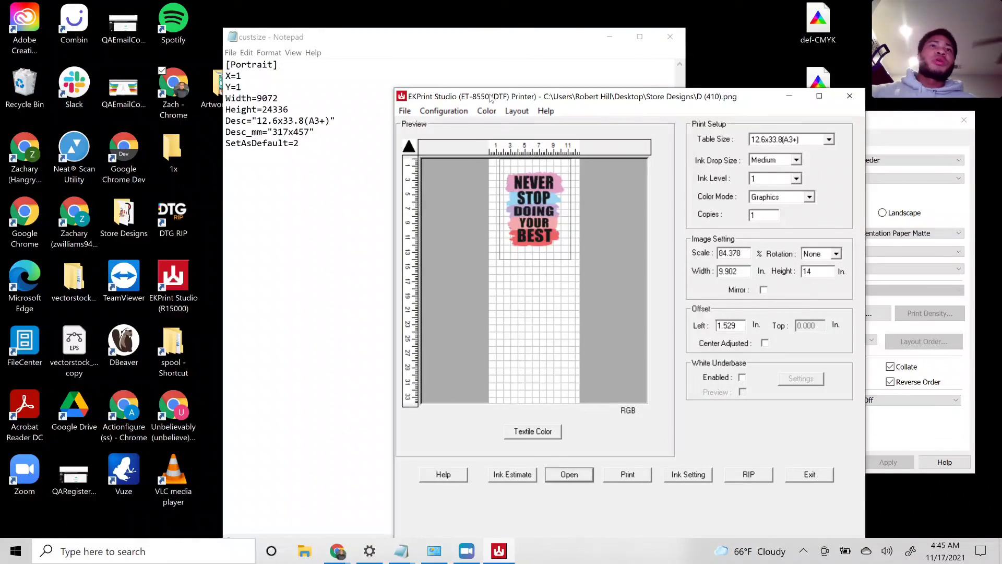
Step: Minimize Notepad and open C:\Program Files (x86)\EUKON DIGITAL\EKPrint Studio (R15000) in a maximized File Explorer
click(612, 35)
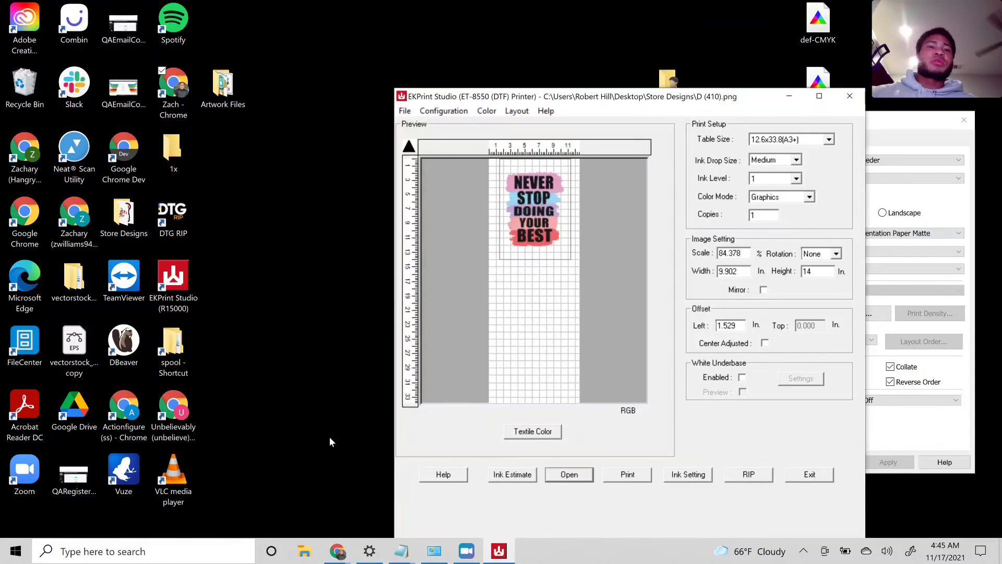
click(306, 552)
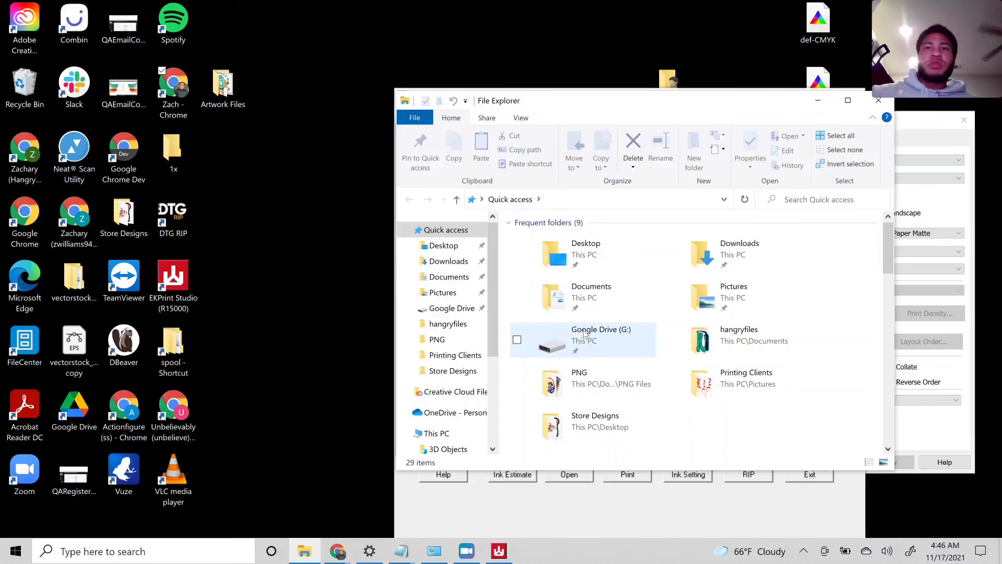
scroll(495, 422, down, 2)
scroll(495, 422, down, 2)
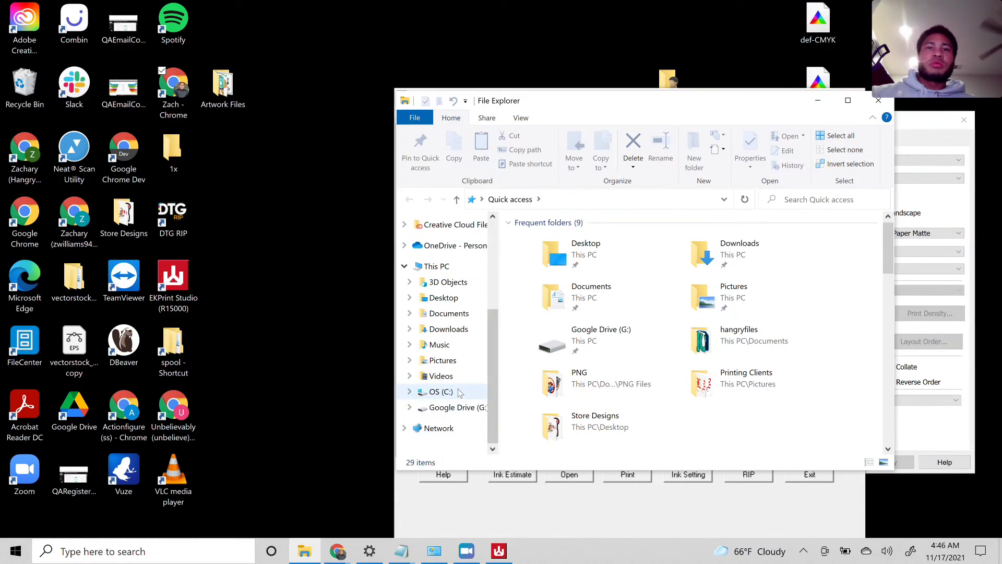
click(438, 392)
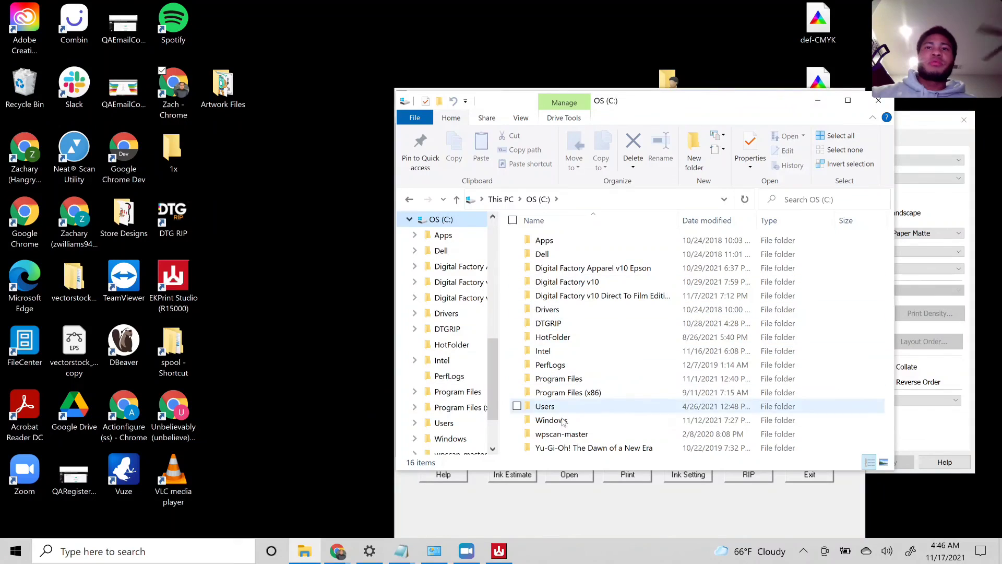
double_click(574, 395)
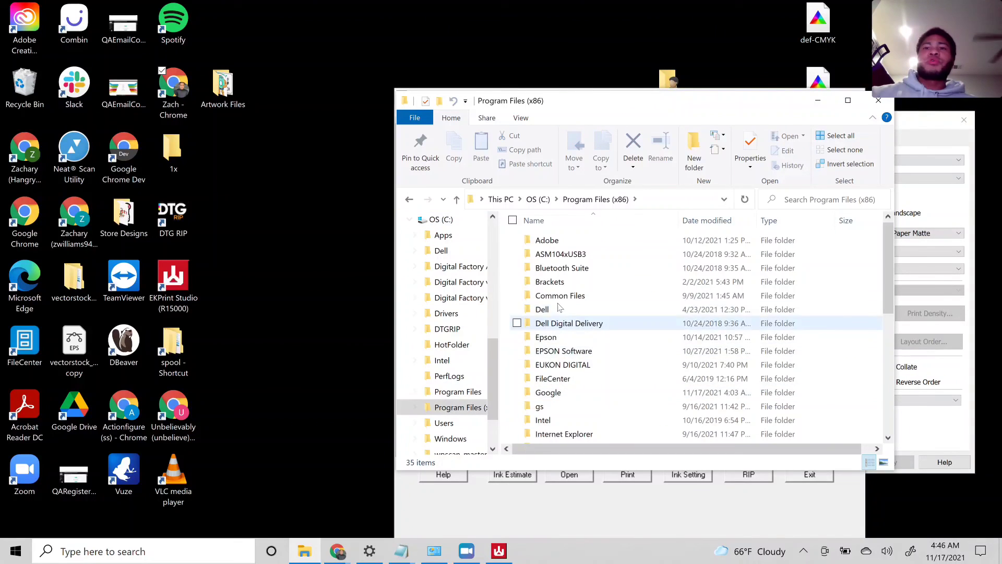
double_click(559, 363)
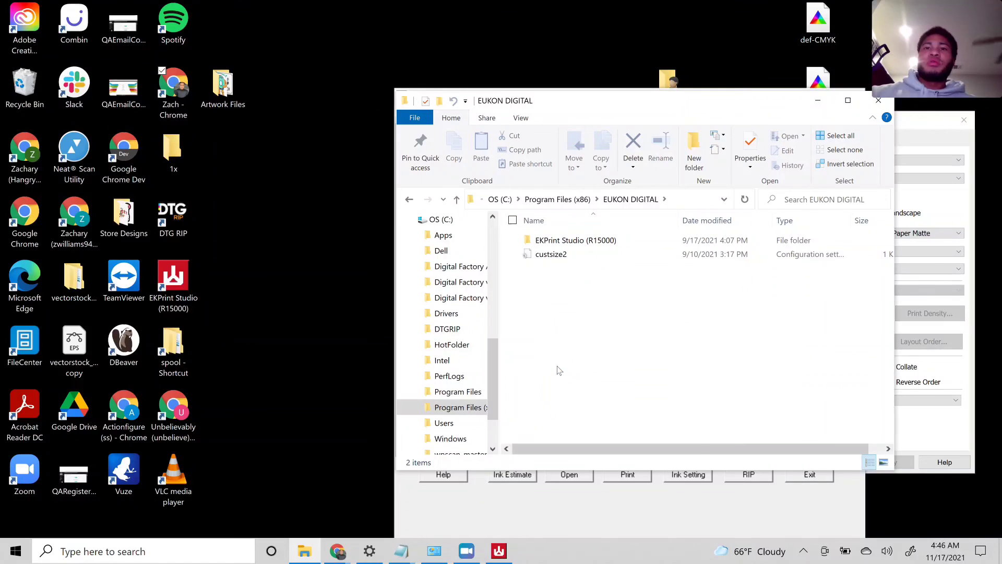
double_click(545, 241)
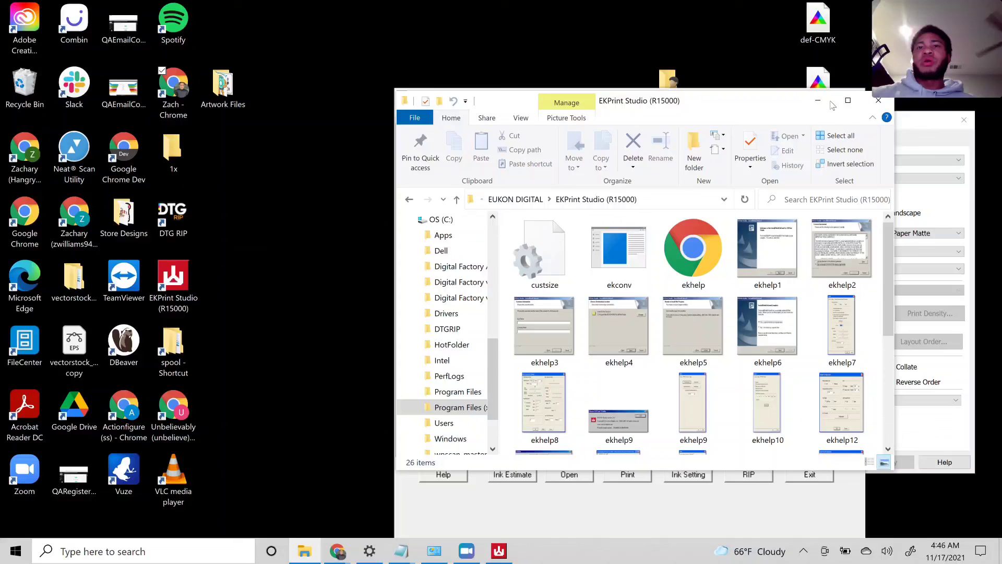
click(847, 100)
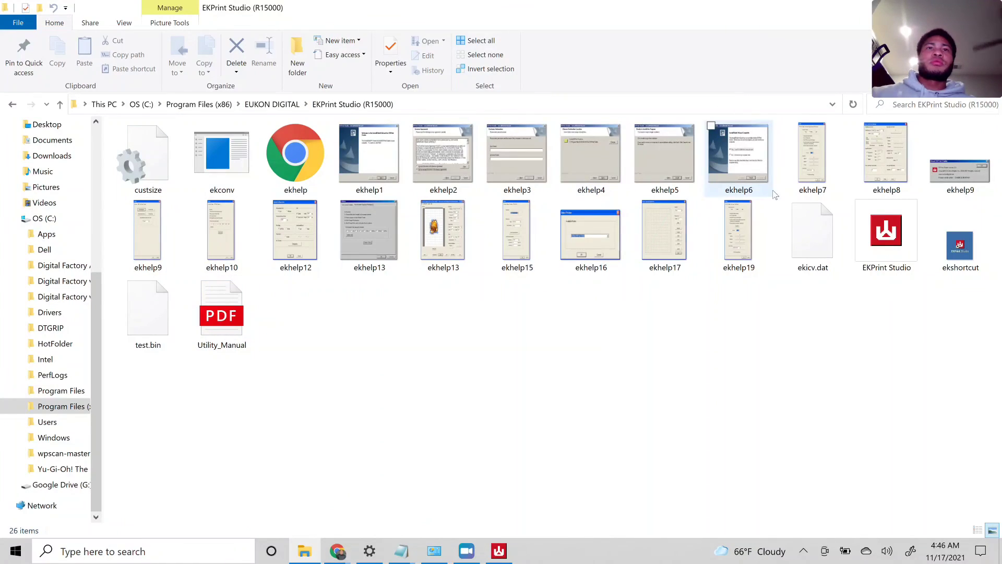
mouse_move(940, 68)
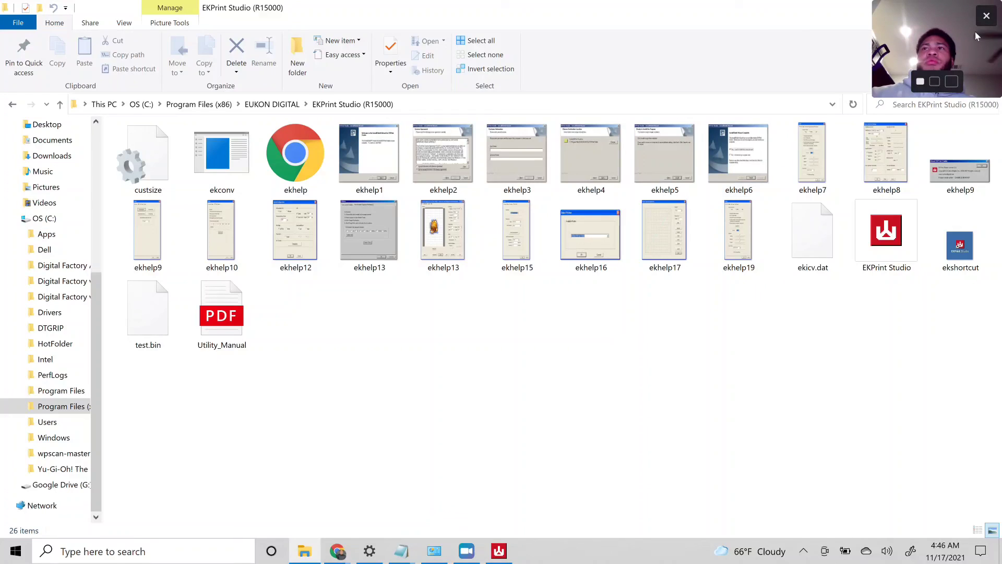